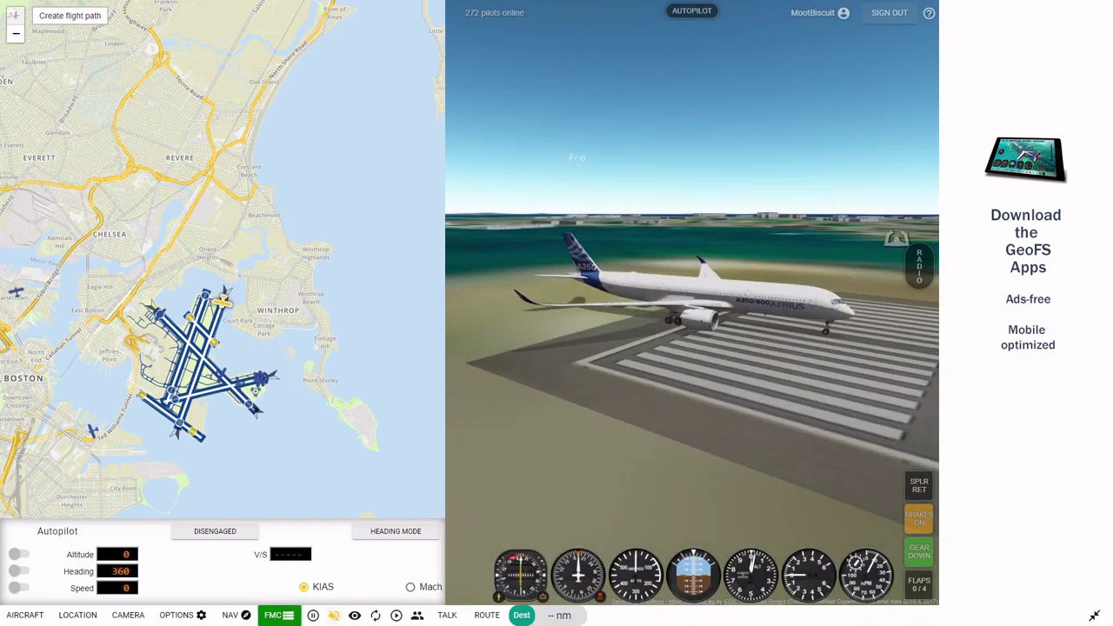
pyautogui.moveTo(848, 282); pyautogui.dragTo(673, 285)
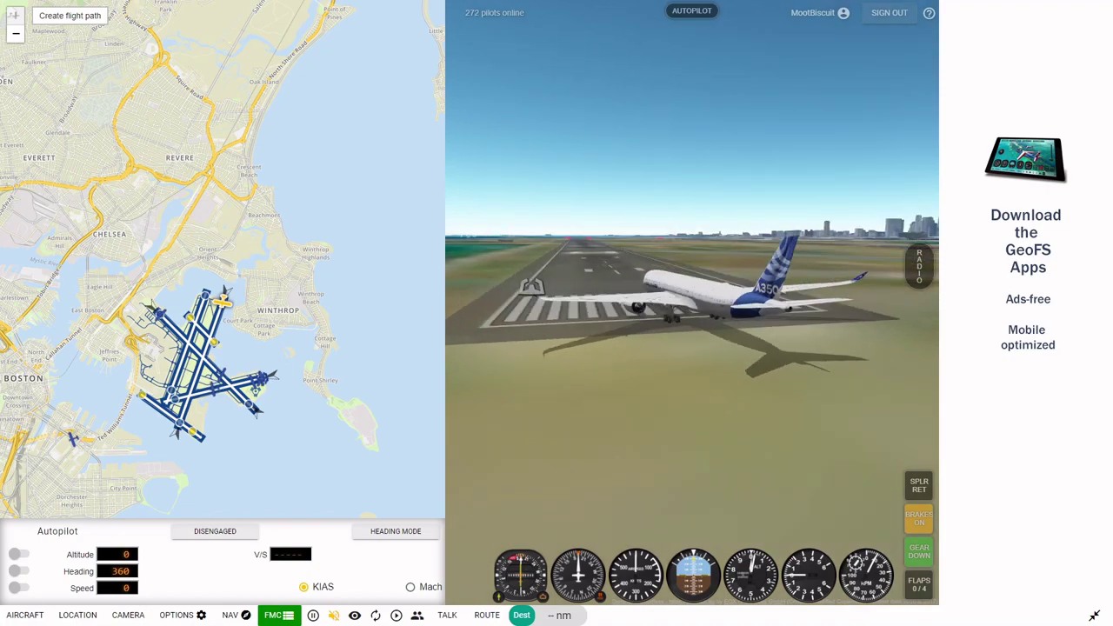
pyautogui.click(24, 615)
pyautogui.click(26, 13)
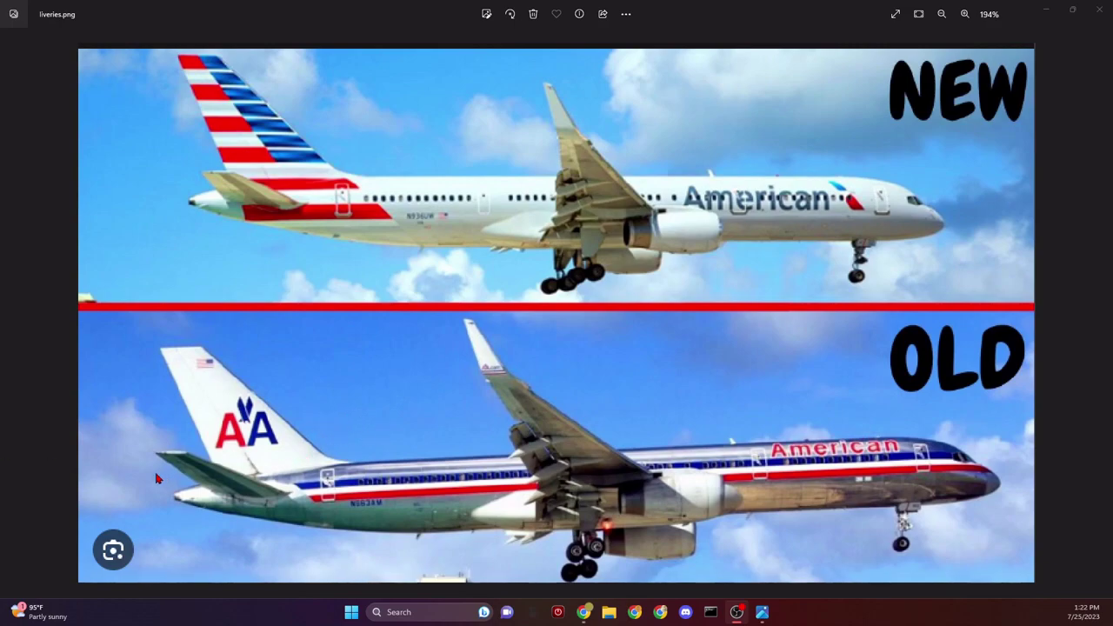
# - Close the liveries.png image and bring up the Spice9/Geofs-Multiliveries repository on GitHub
pyautogui.hotkey('alt', 'F4')
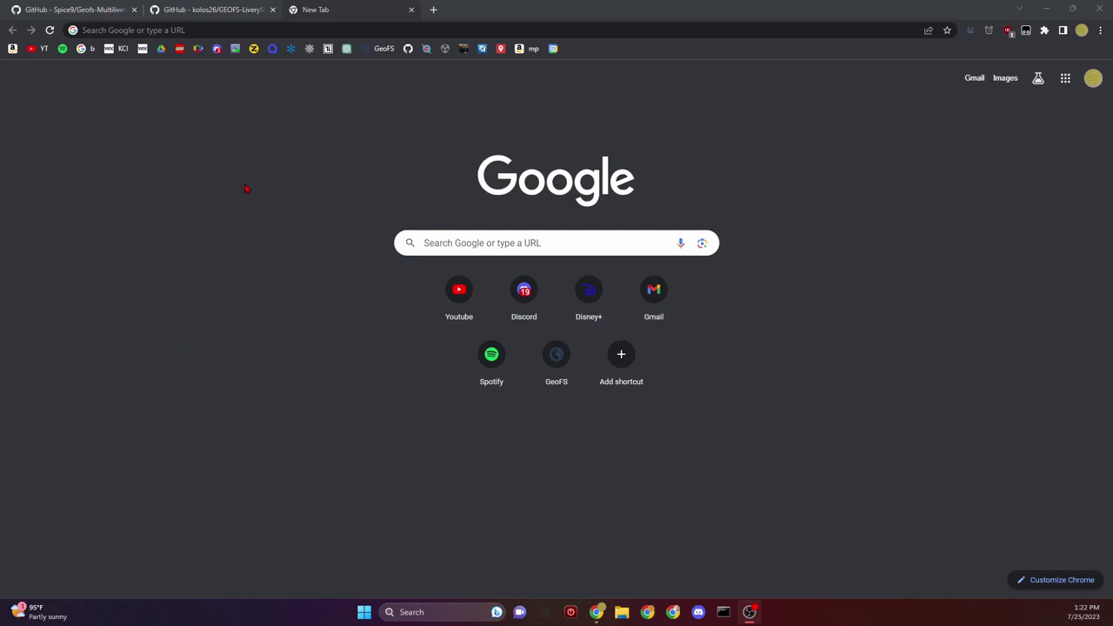
pyautogui.click(238, 18)
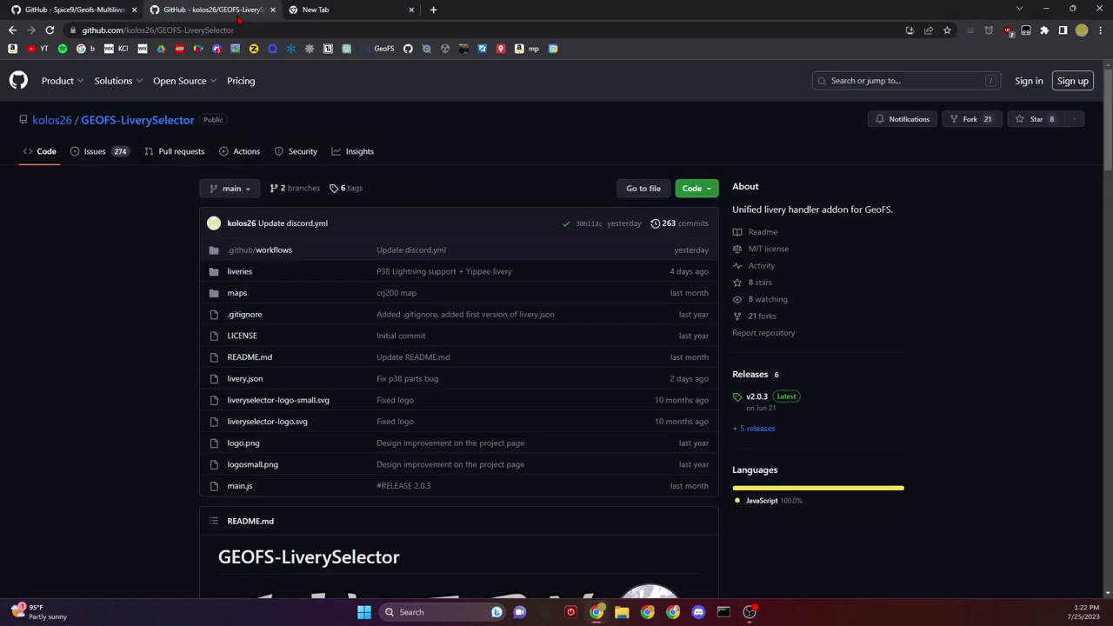
pyautogui.click(105, 10)
pyautogui.click(204, 9)
pyautogui.click(90, 14)
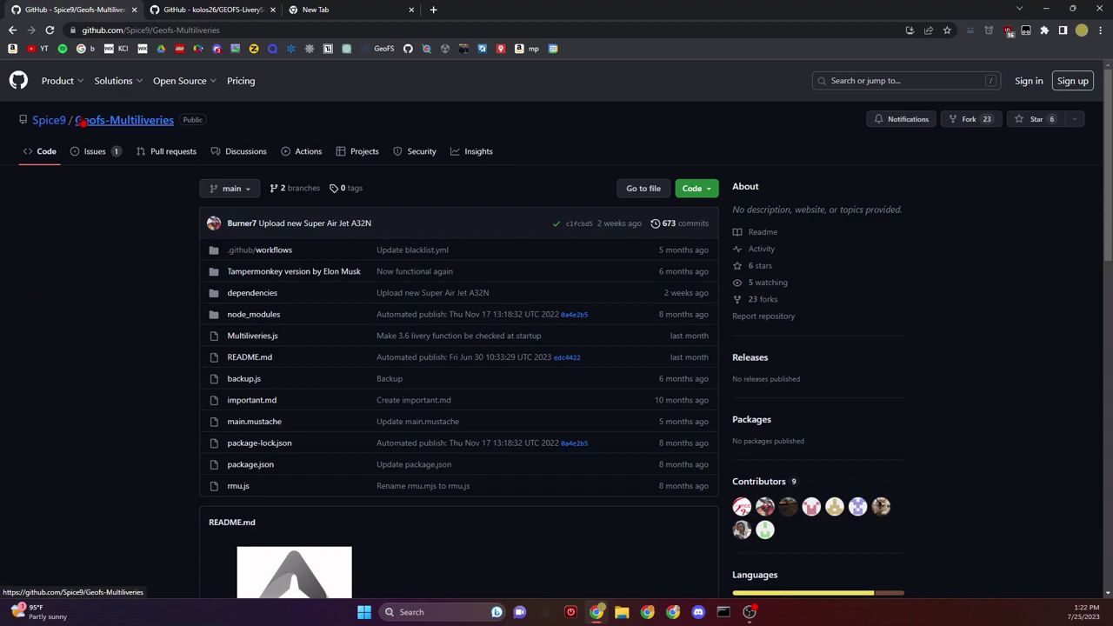
# - Read through the Geofs-Multiliveries README, checking which aircraft get new liveries
pyautogui.scroll(-3, 128, 229)
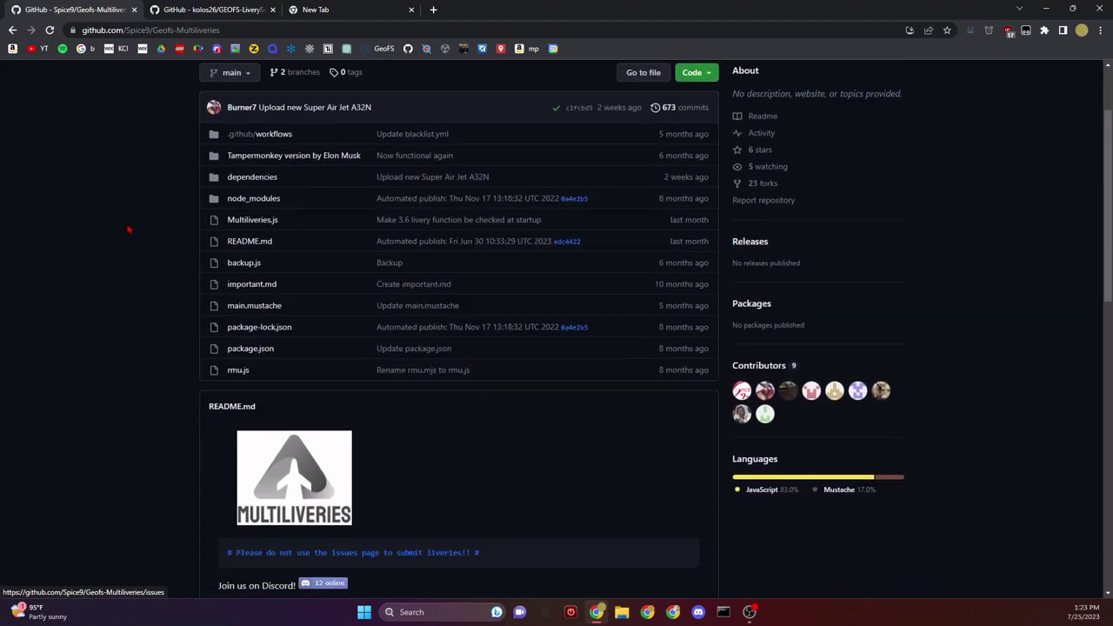
pyautogui.scroll(-5, 128, 230)
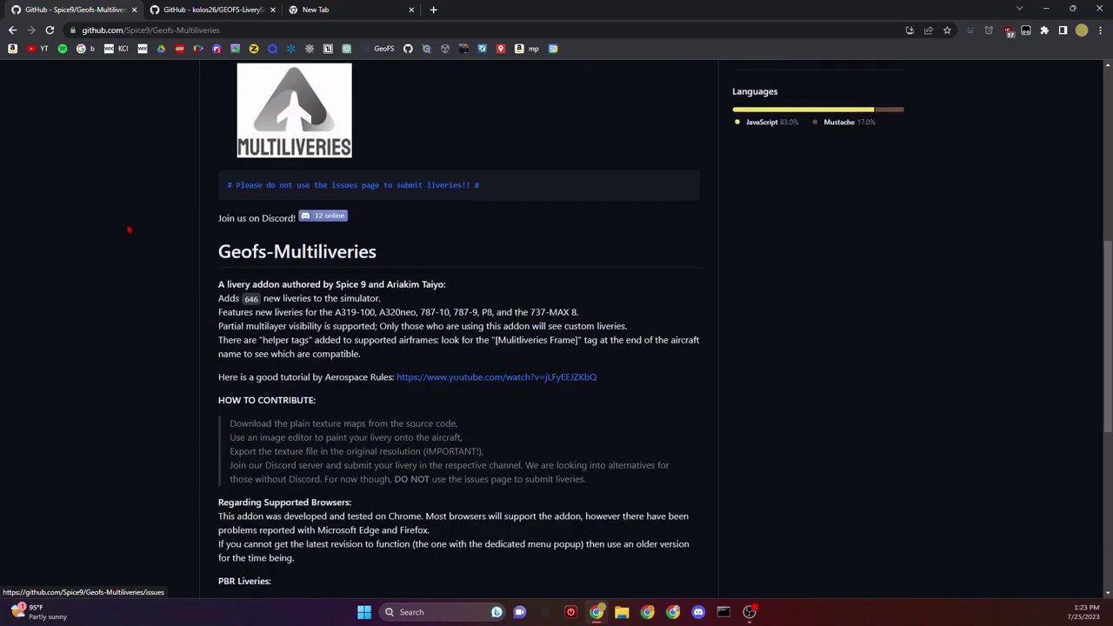
pyautogui.scroll(-3, 128, 229)
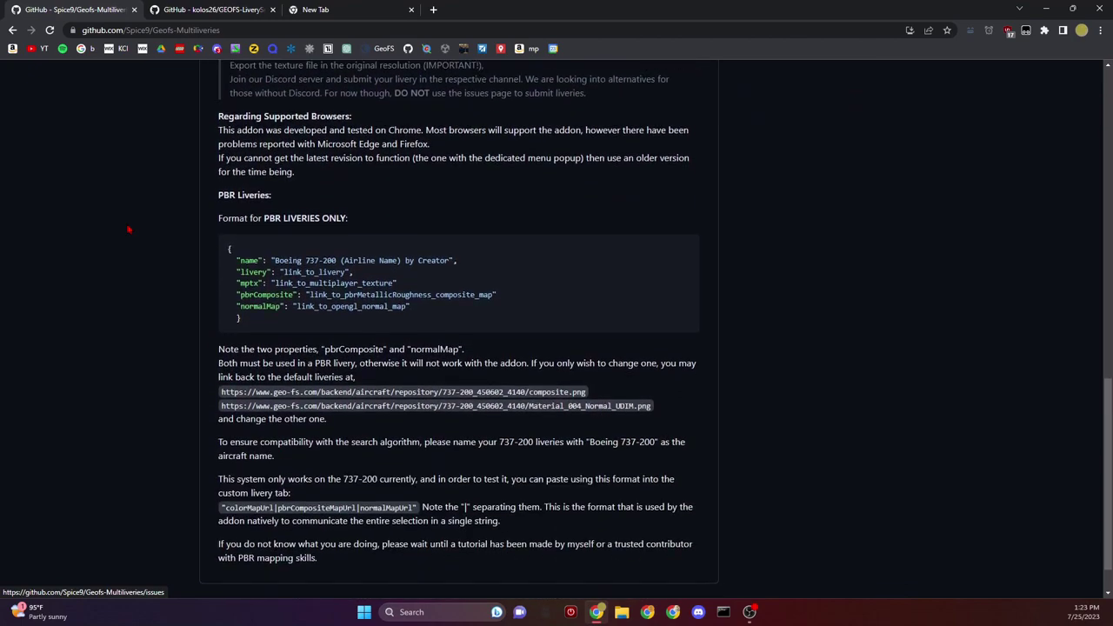
pyautogui.scroll(2, 127, 229)
pyautogui.scroll(3, 128, 230)
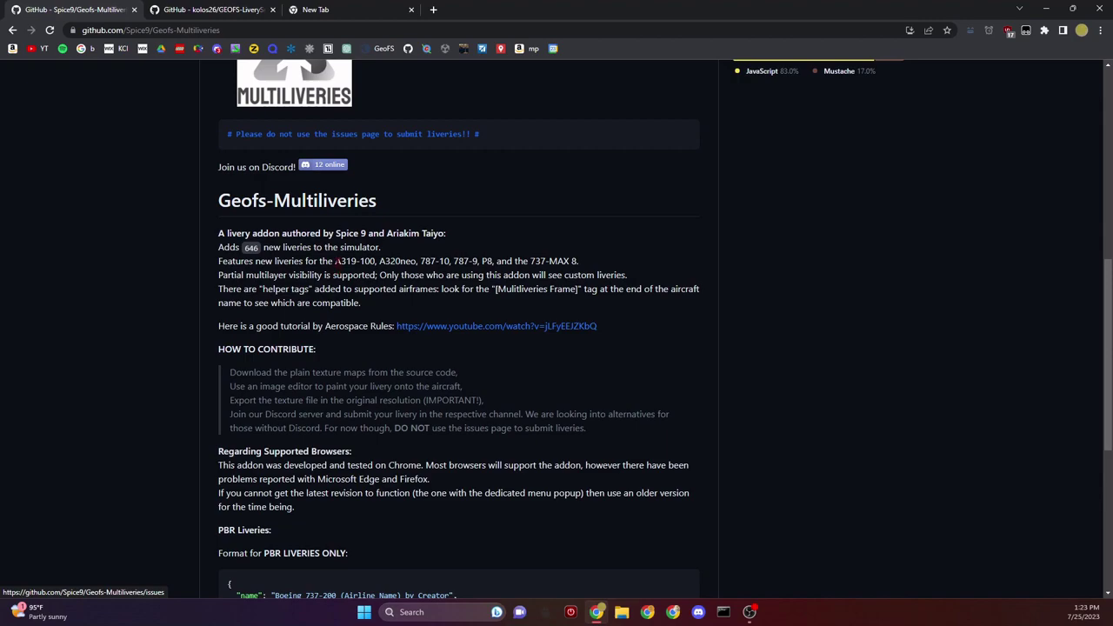
pyautogui.moveTo(335, 260); pyautogui.dragTo(376, 261)
pyautogui.moveTo(379, 261); pyautogui.dragTo(477, 260)
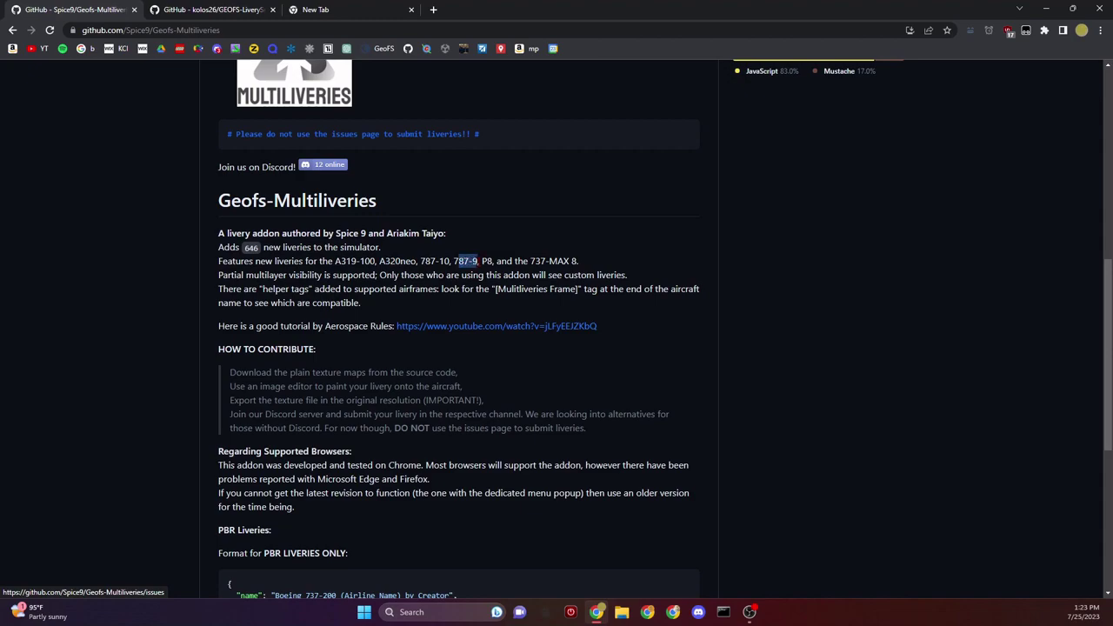
pyautogui.click(471, 261)
pyautogui.moveTo(531, 261); pyautogui.dragTo(585, 262)
pyautogui.click(483, 260)
pyautogui.scroll(5, 536, 272)
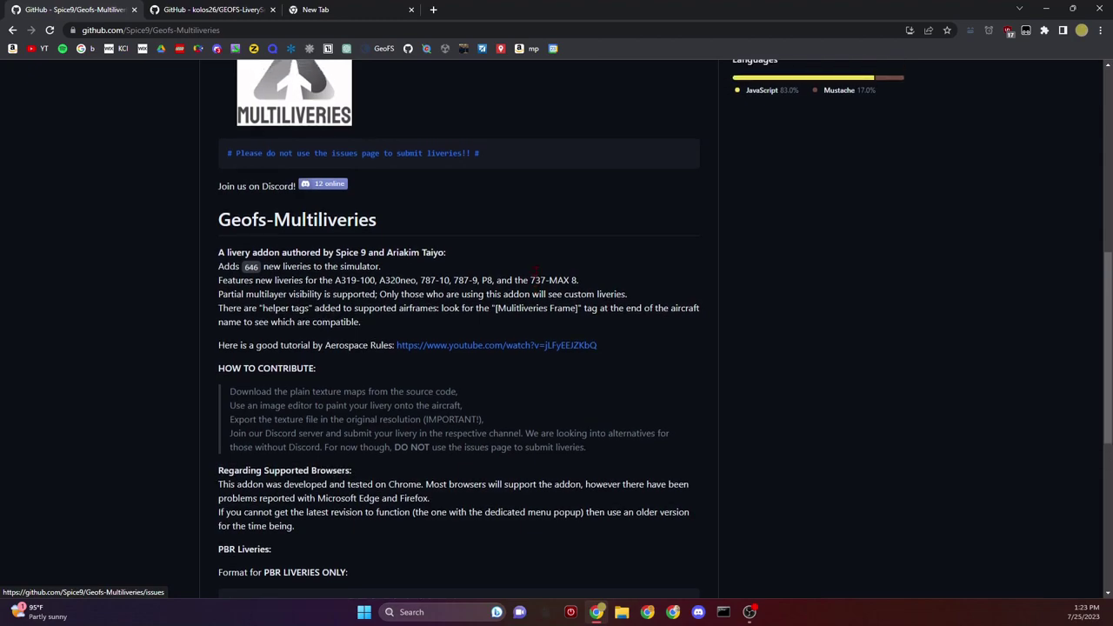
pyautogui.scroll(4, 535, 272)
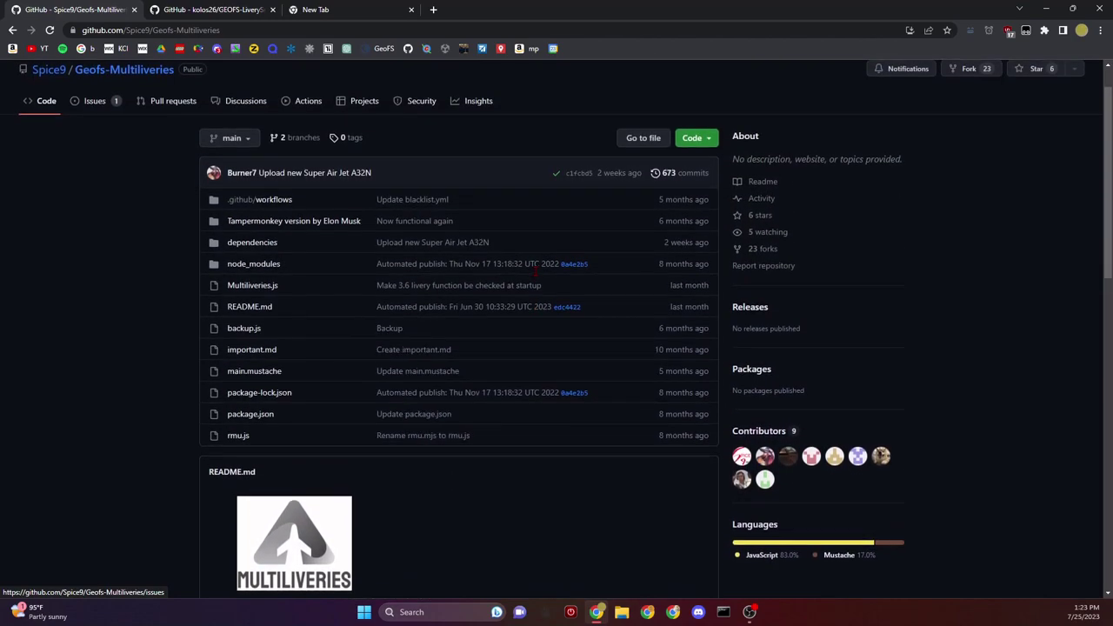
# - Examine the GEOFS-LiverySelector README, including its usage instructions and list of supported aircraft
pyautogui.click(209, 10)
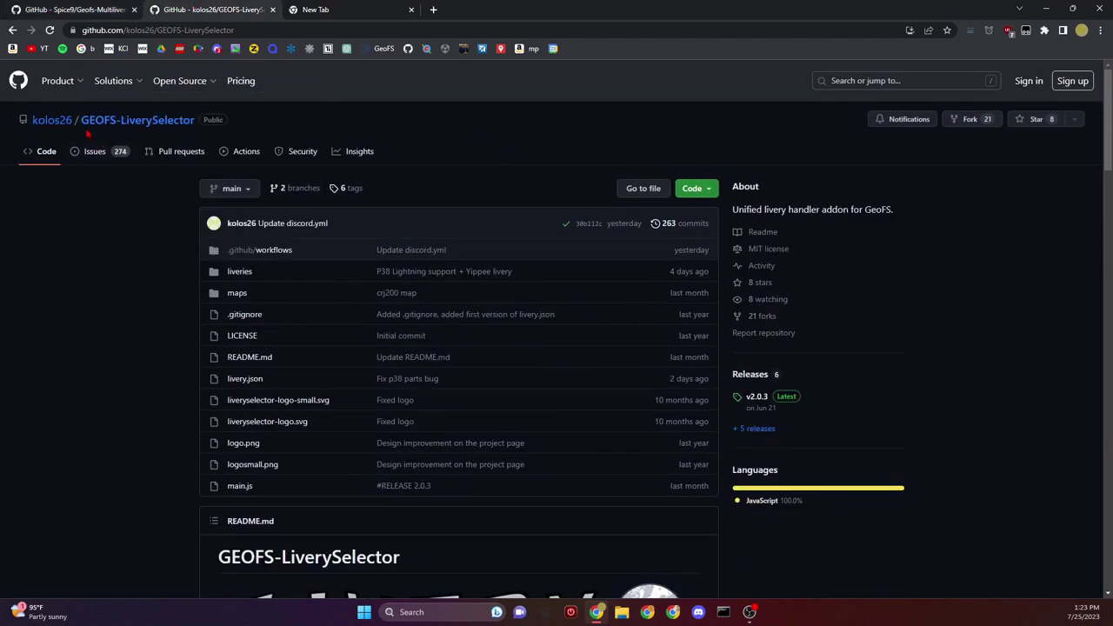
pyautogui.scroll(-12, 136, 285)
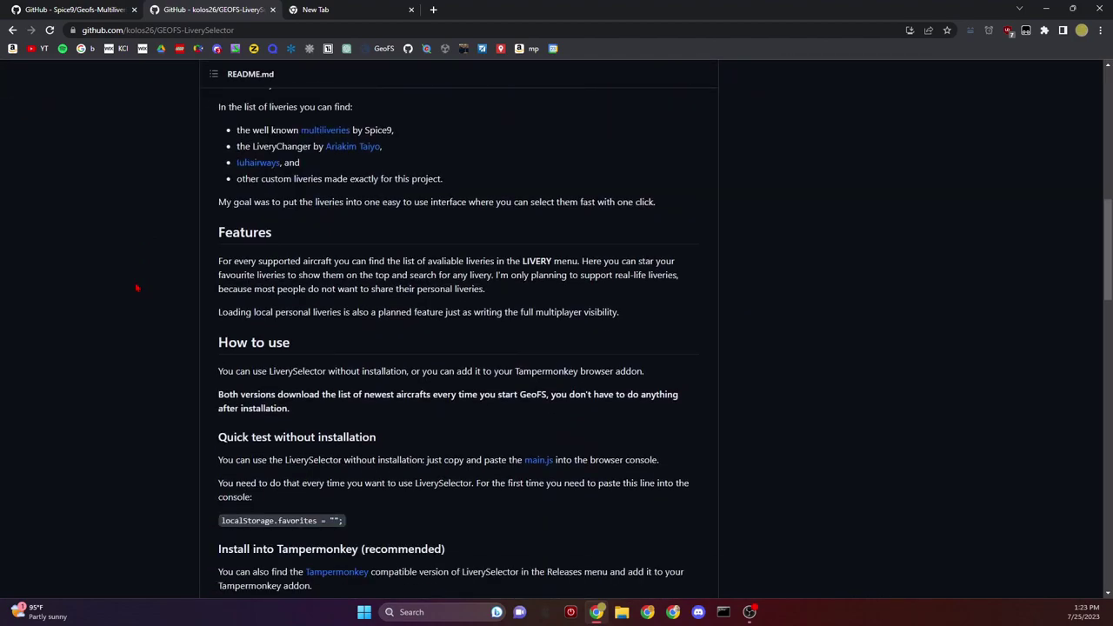
pyautogui.scroll(-3, 136, 287)
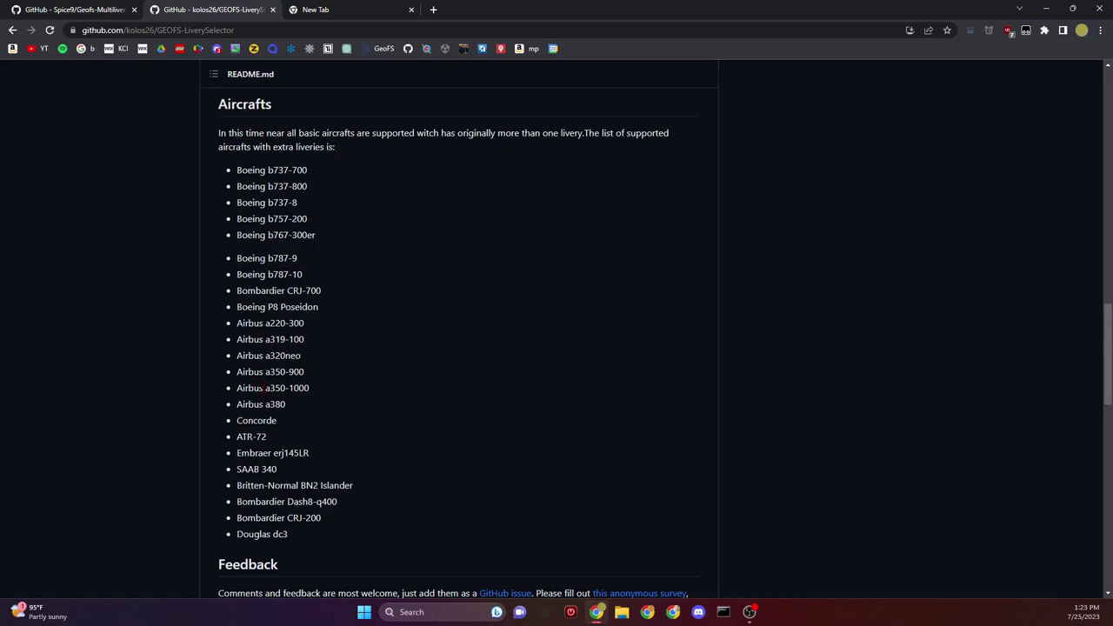
pyautogui.moveTo(273, 453); pyautogui.dragTo(276, 470)
pyautogui.click(276, 519)
pyautogui.scroll(-6, 364, 418)
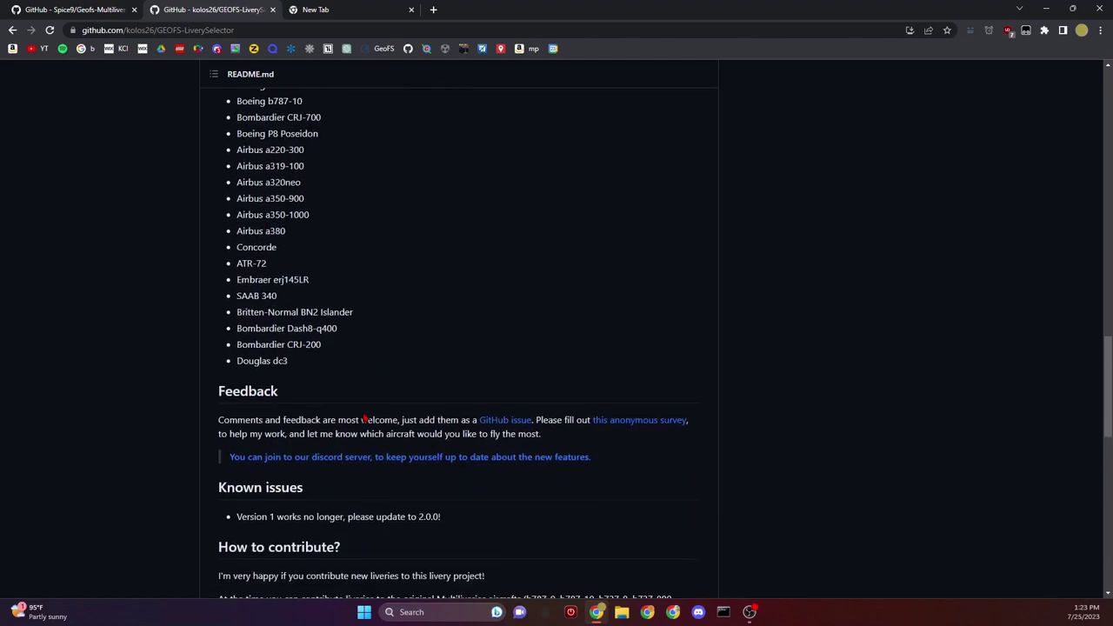
pyautogui.scroll(1, 364, 419)
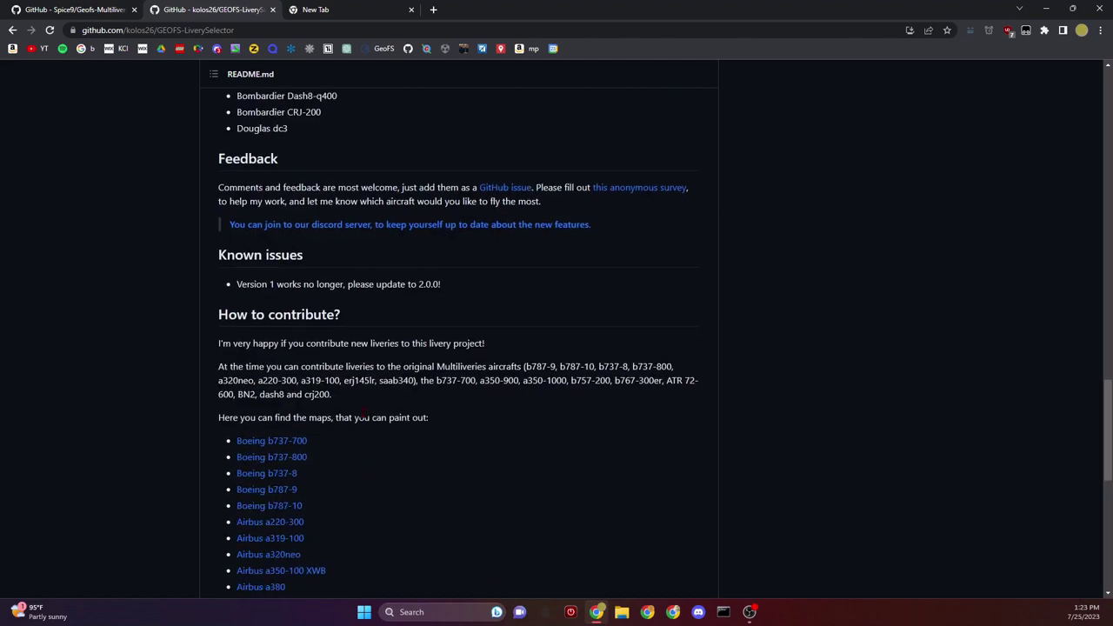
pyautogui.scroll(11, 364, 418)
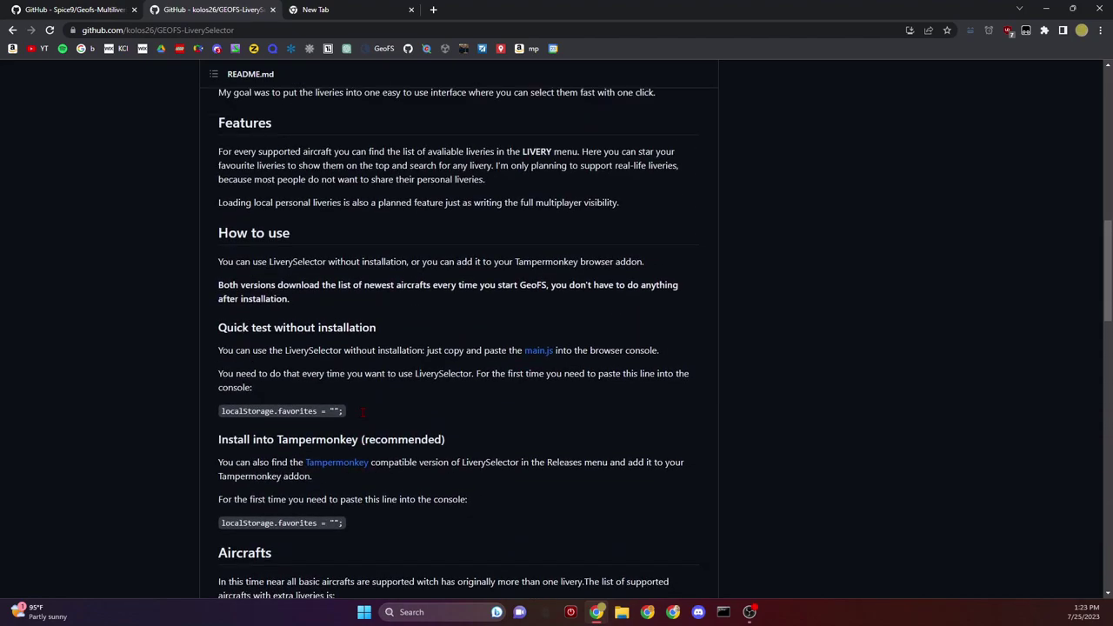
pyautogui.scroll(9, 362, 413)
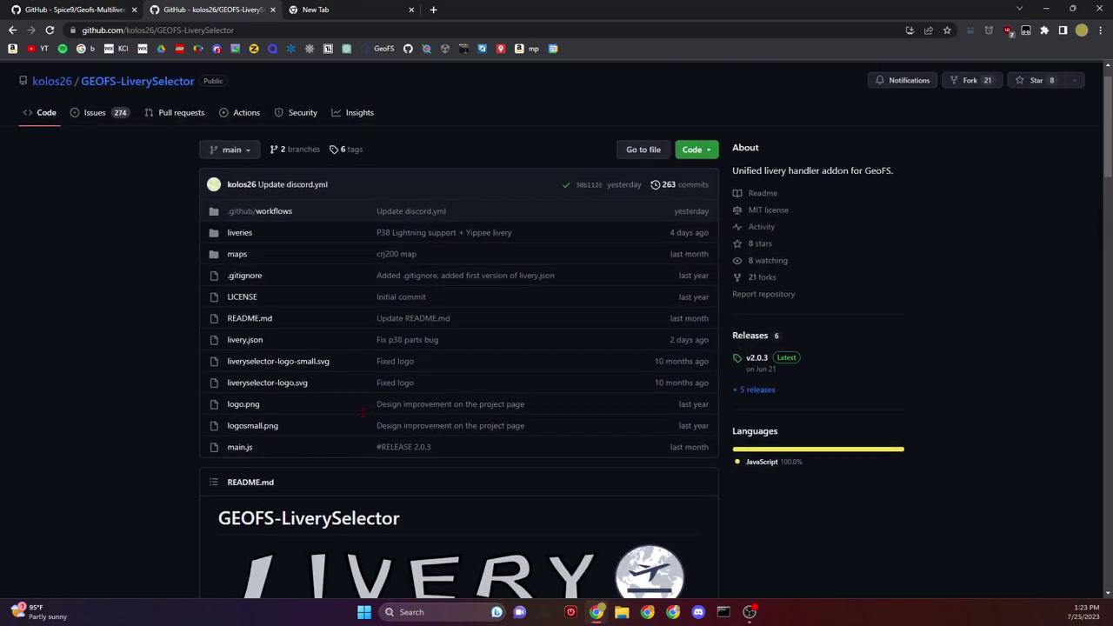
pyautogui.scroll(1, 363, 413)
# - Open Multiliveries.js in the Geofs-Multiliveries repository and copy the file's entire code
pyautogui.moveTo(70, 10); pyautogui.dragTo(178, 26)
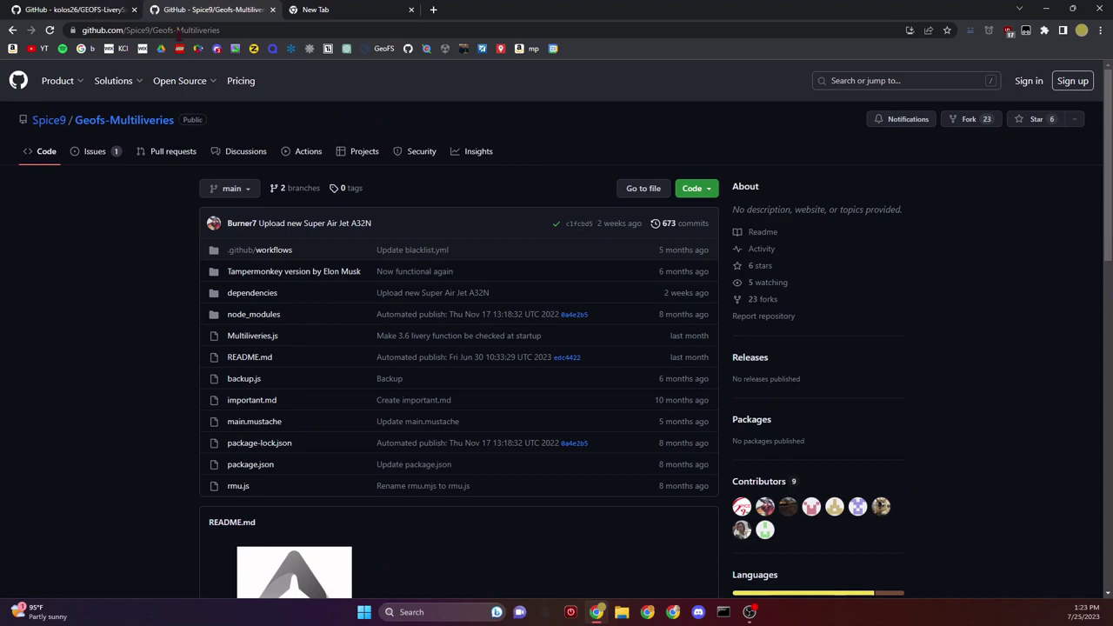
pyautogui.click(250, 341)
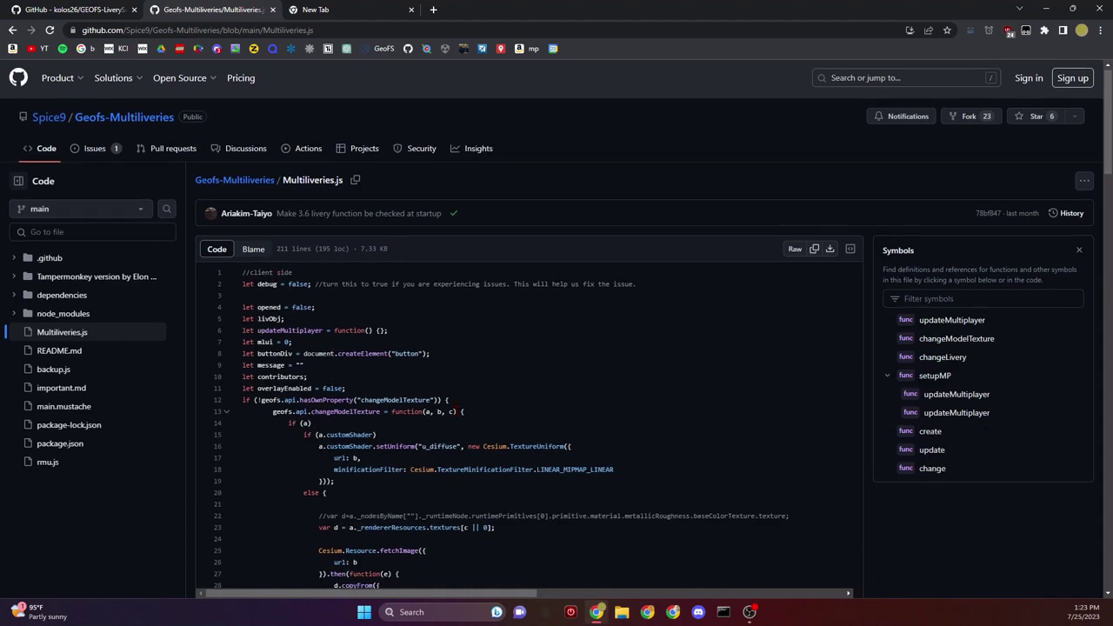
pyautogui.scroll(-1, 458, 423)
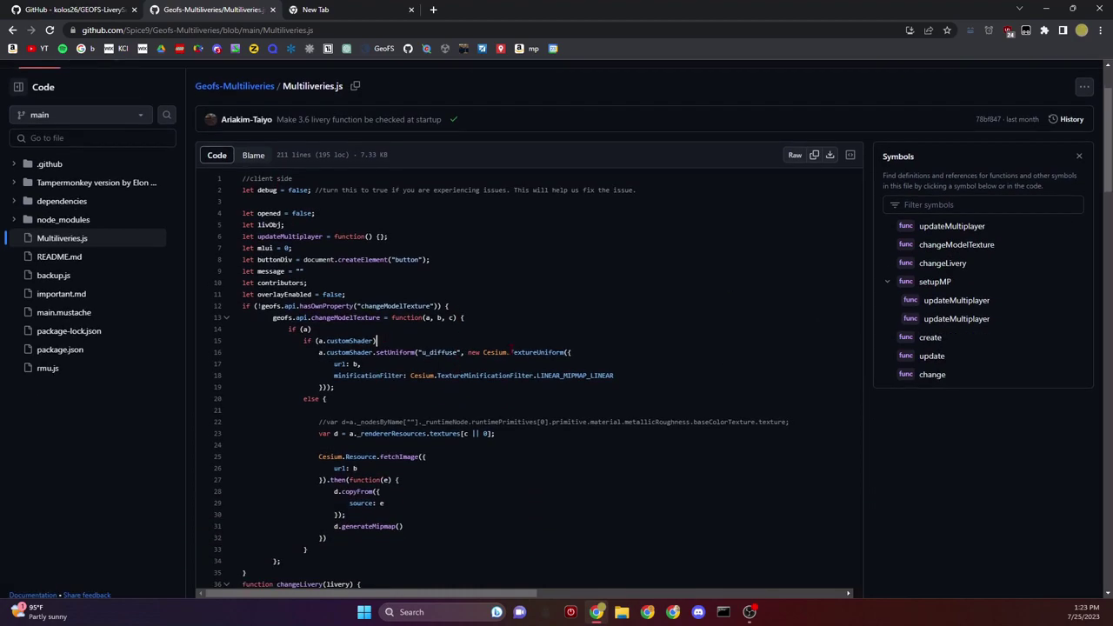
pyautogui.hotkey('ctrl', 'a')
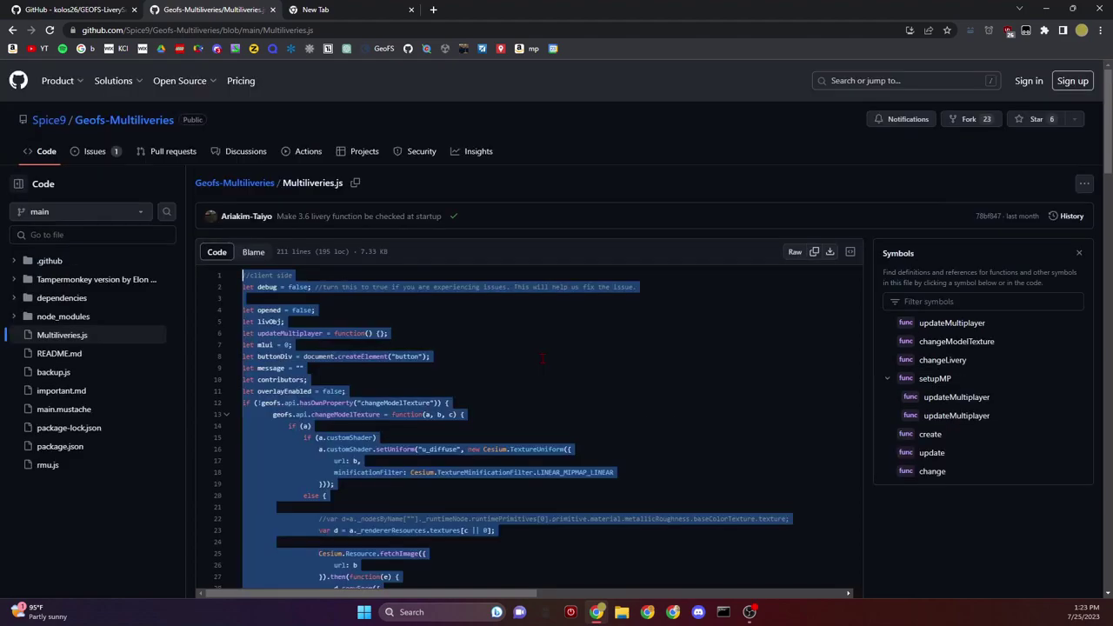
pyautogui.click(280, 356)
# - Load the GeoFS flight simulator in the empty browser tab and open the browser's developer console
pyautogui.click(317, 10)
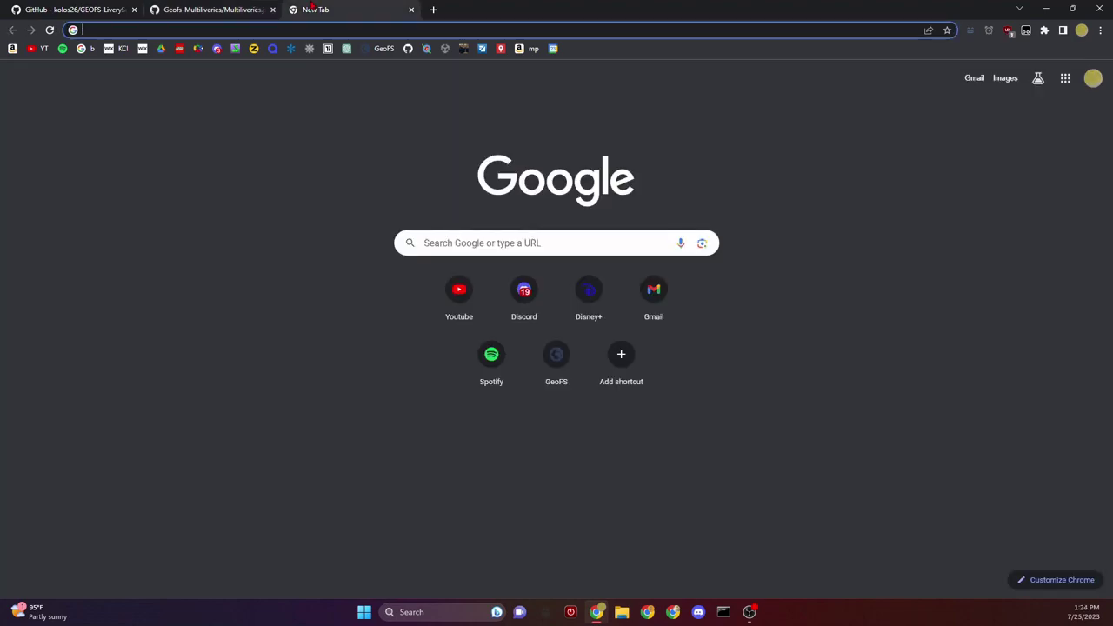
pyautogui.click(383, 49)
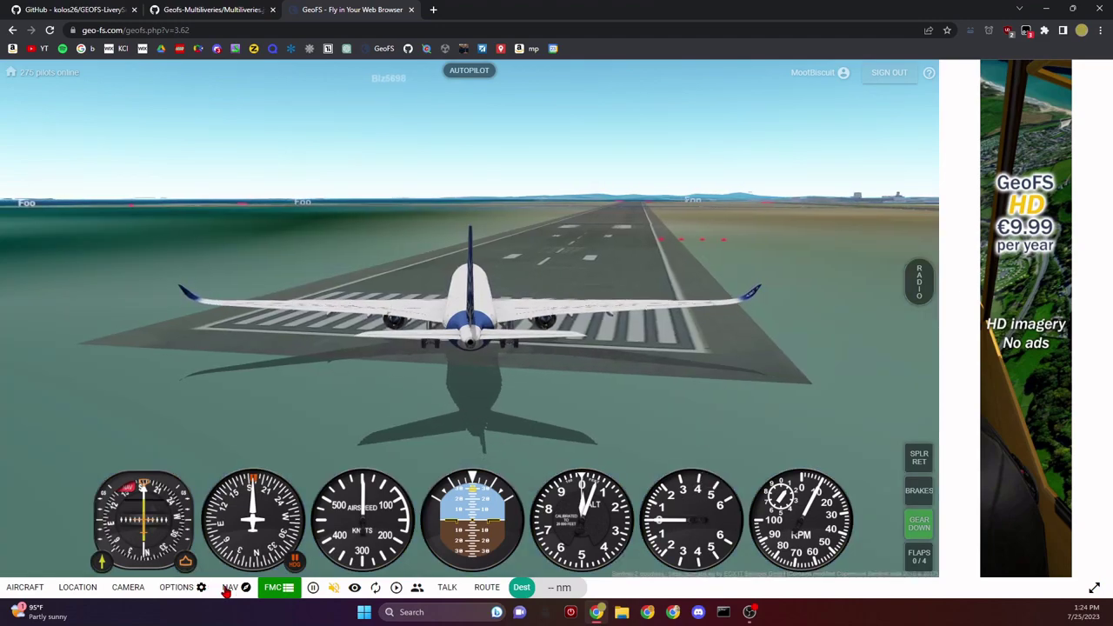
pyautogui.press('n')
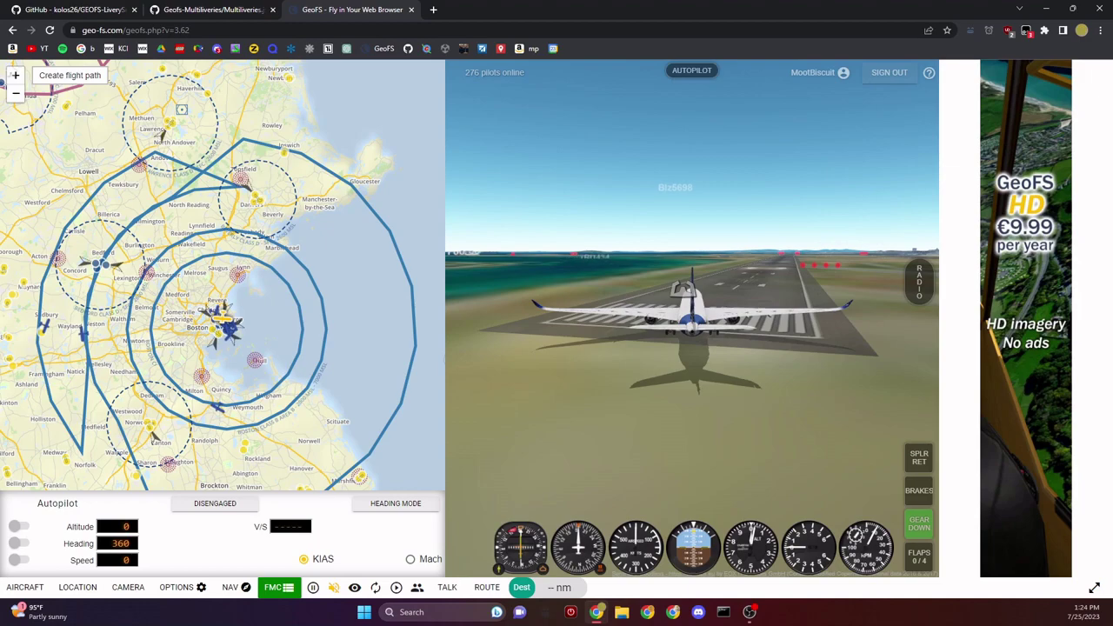
pyautogui.press('F12')
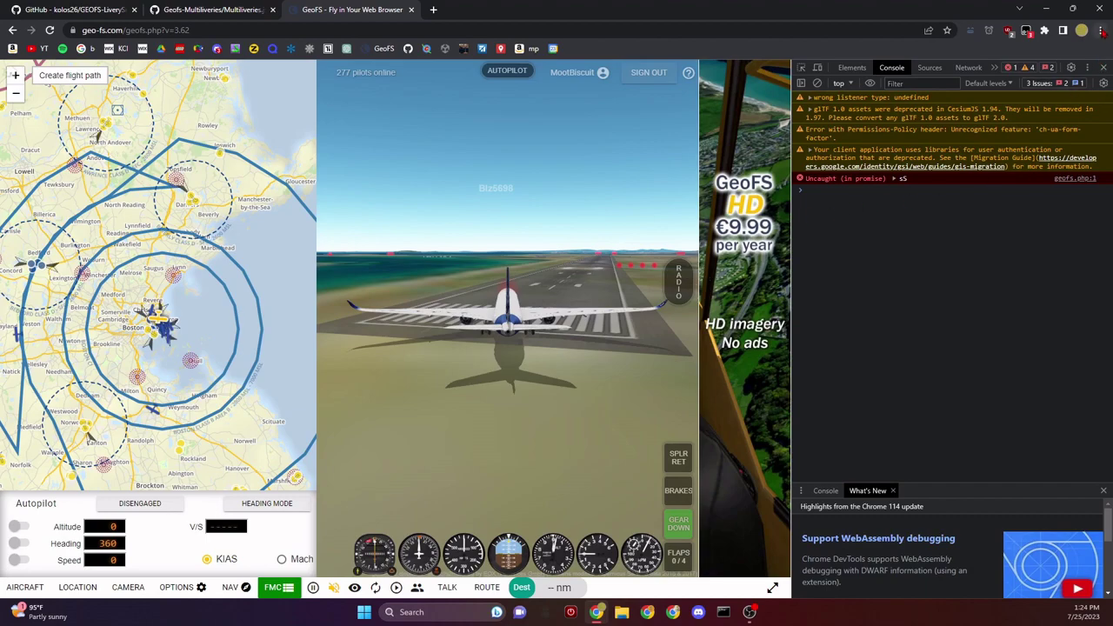
pyautogui.click(1100, 31)
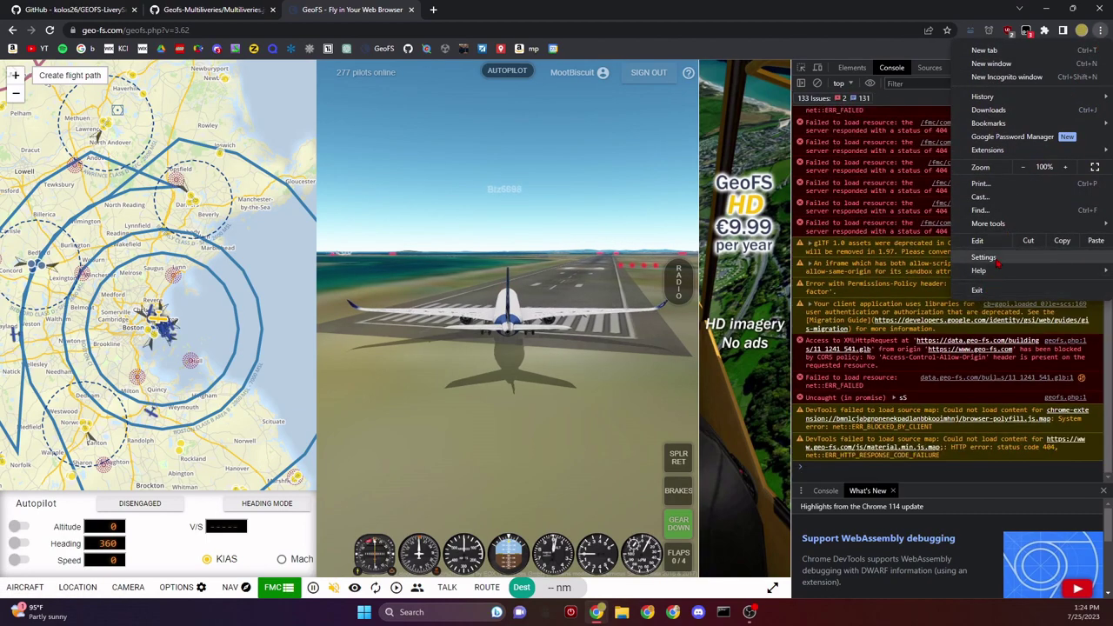
pyautogui.moveTo(989, 223)
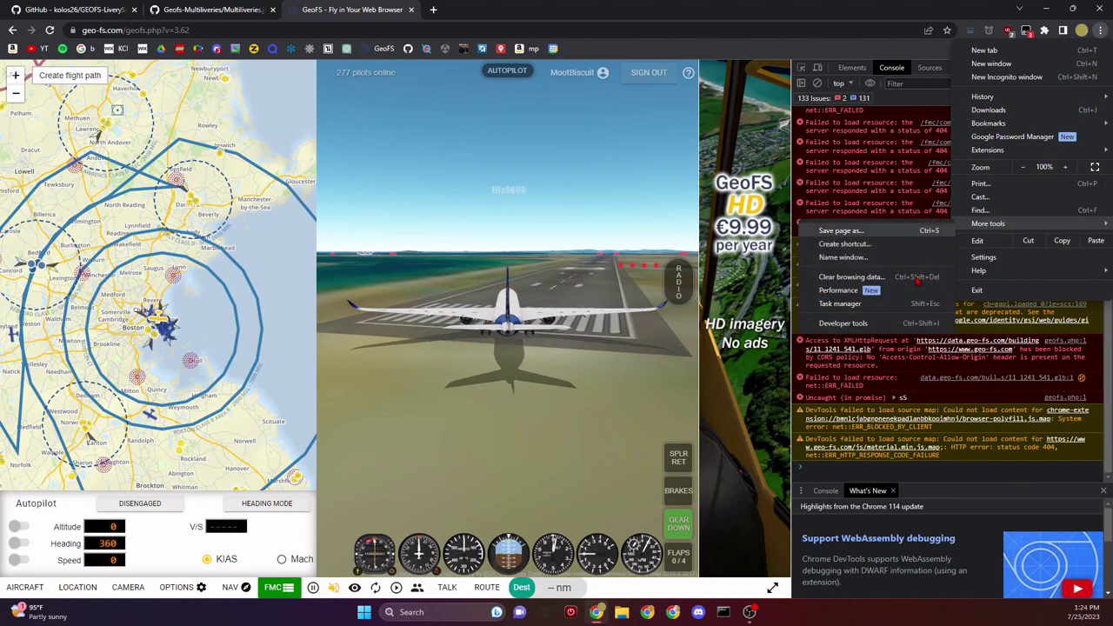
pyautogui.click(737, 185)
pyautogui.click(737, 185)
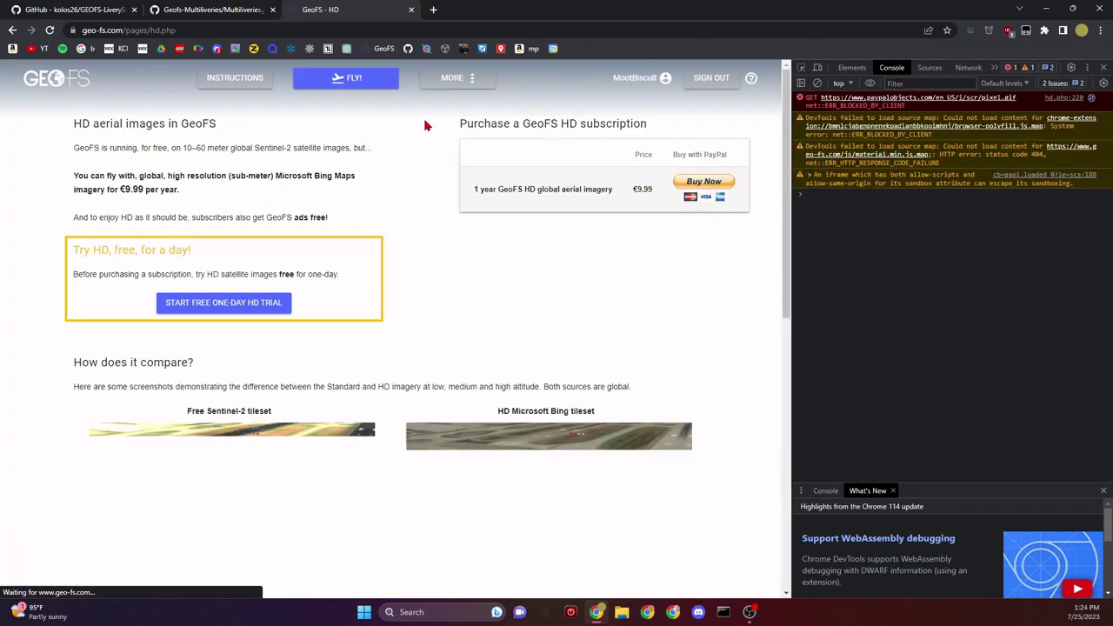
pyautogui.click(341, 85)
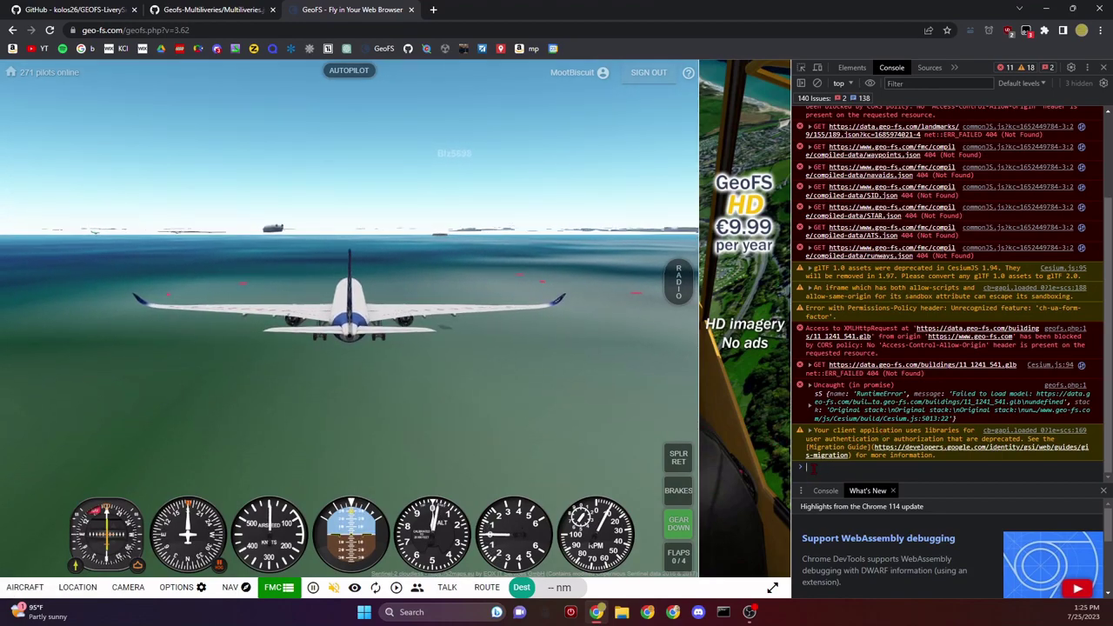
# - Paste the copied Multiliveries code into the developer console, run it, and close the developer tools
pyautogui.click(810, 467)
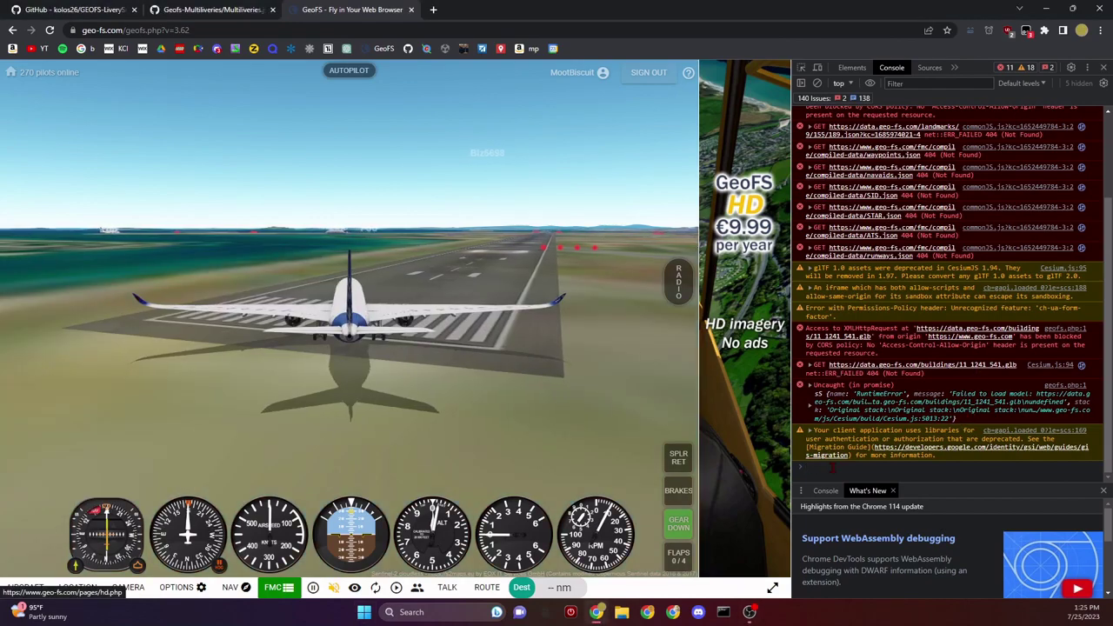
pyautogui.hotkey('ctrl', 'v')
pyautogui.scroll(-2, 956, 296)
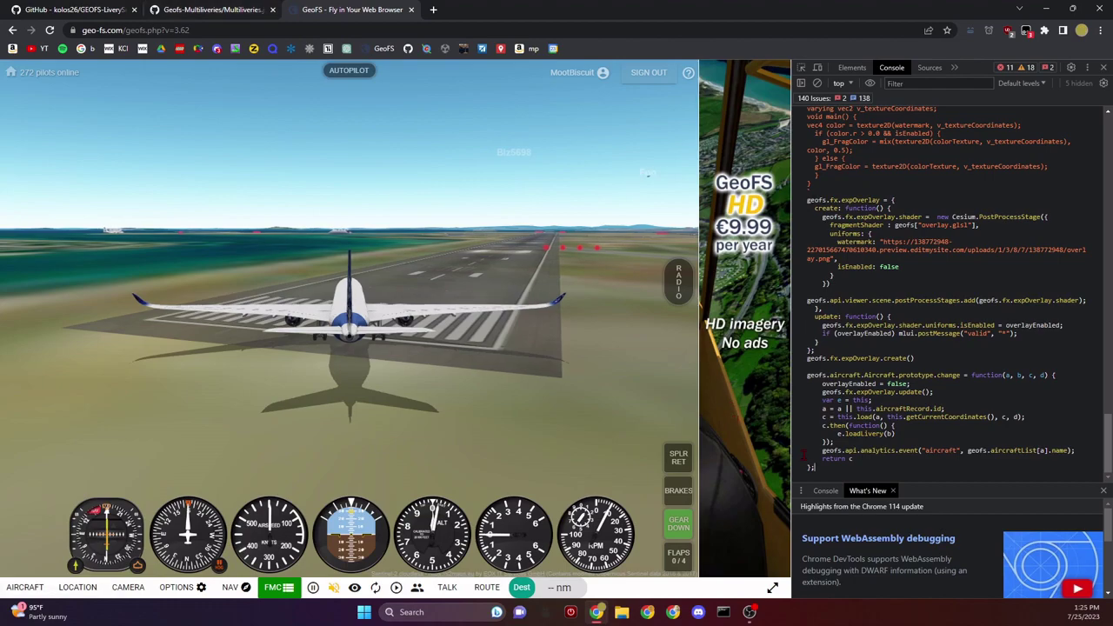
pyautogui.press('Return')
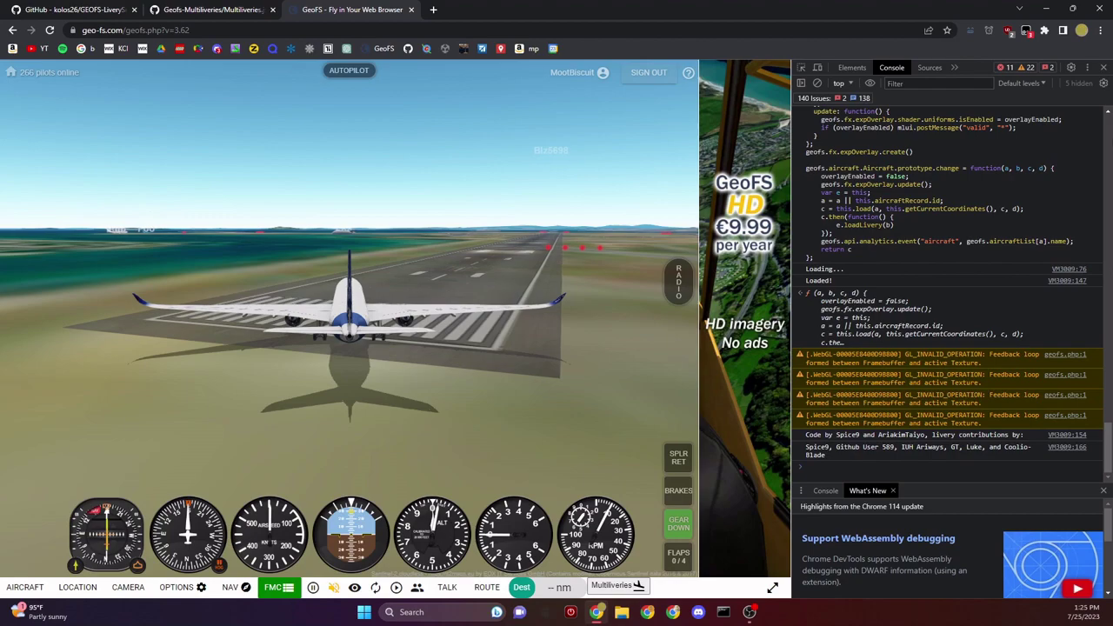
pyautogui.click(1103, 68)
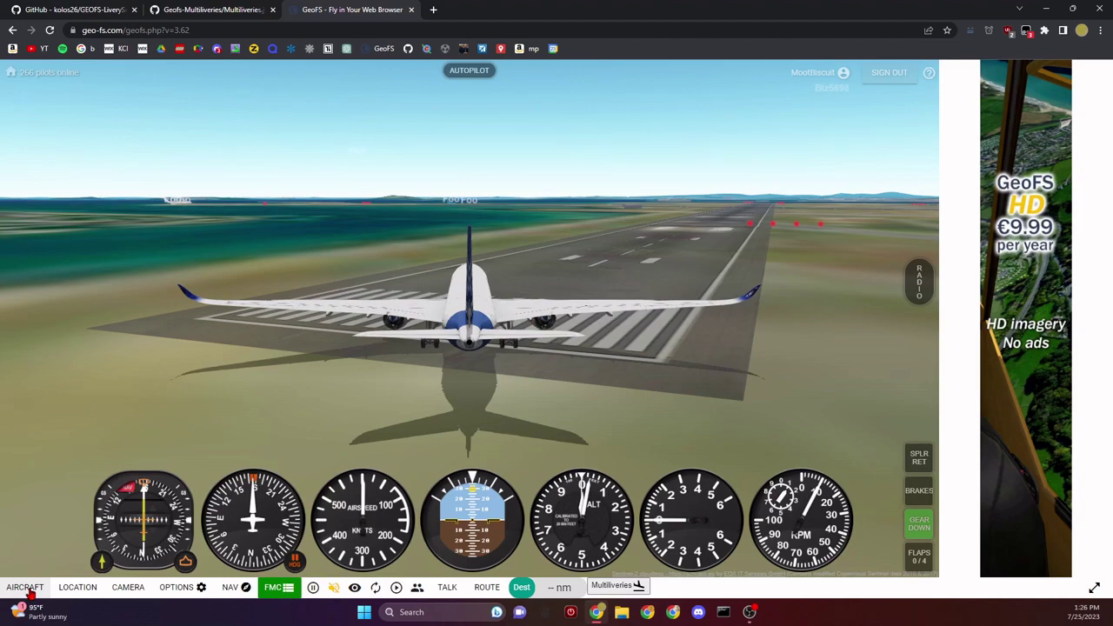
# - Load the community-contributed Boeing 737 Max 8 (TUI) with the [Multiliveries Frame] tag and switch to an outside view of its side
pyautogui.click(25, 587)
pyautogui.click(45, 77)
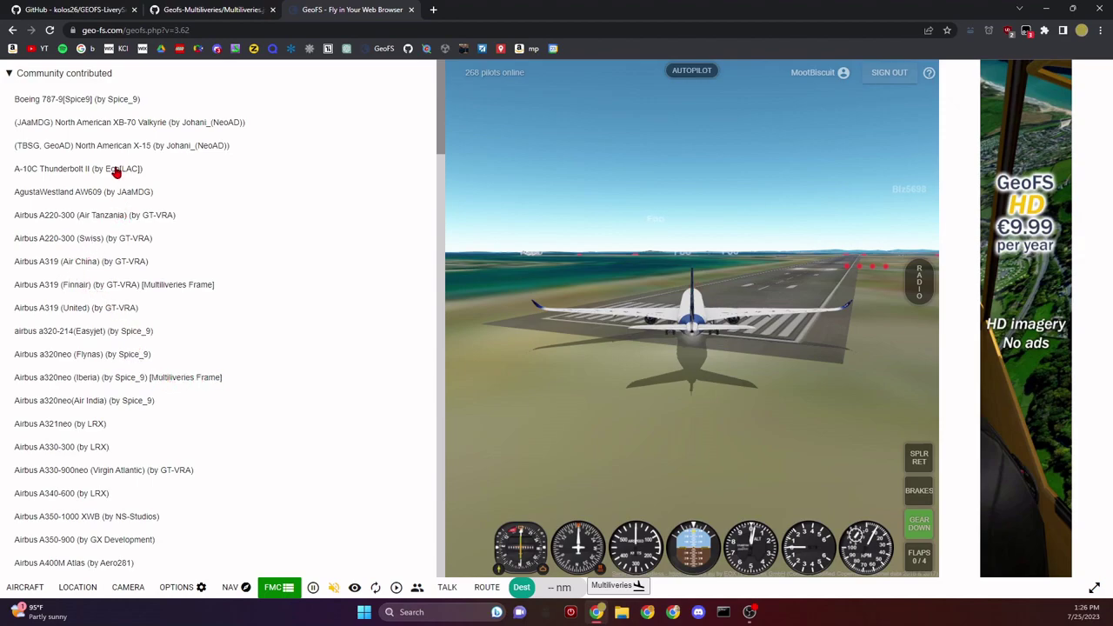
pyautogui.scroll(-3, 143, 405)
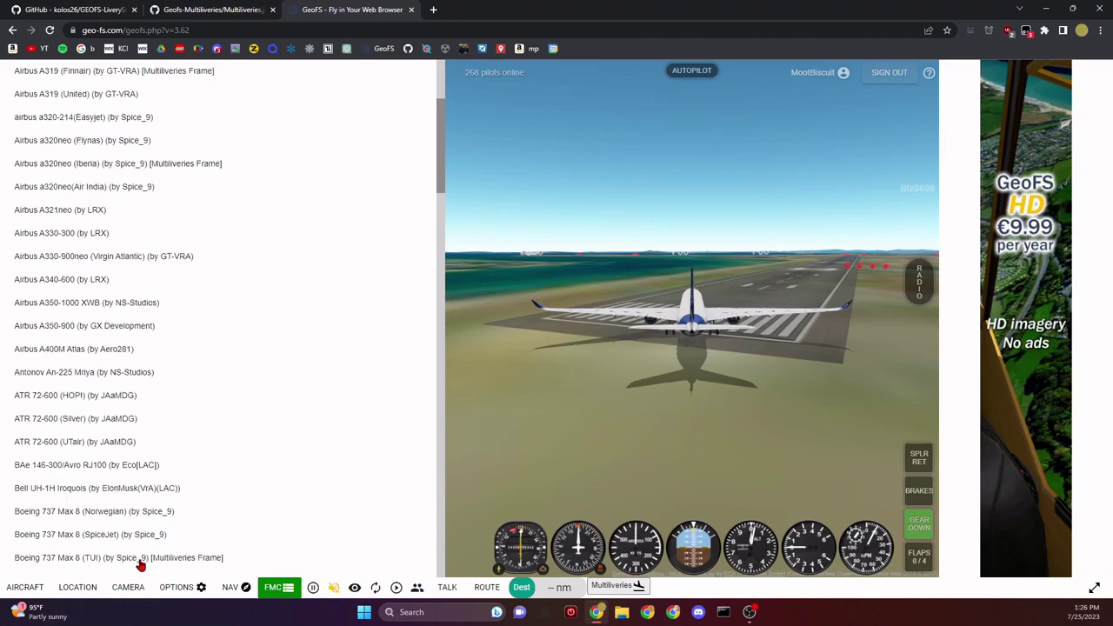
pyautogui.scroll(-1, 144, 564)
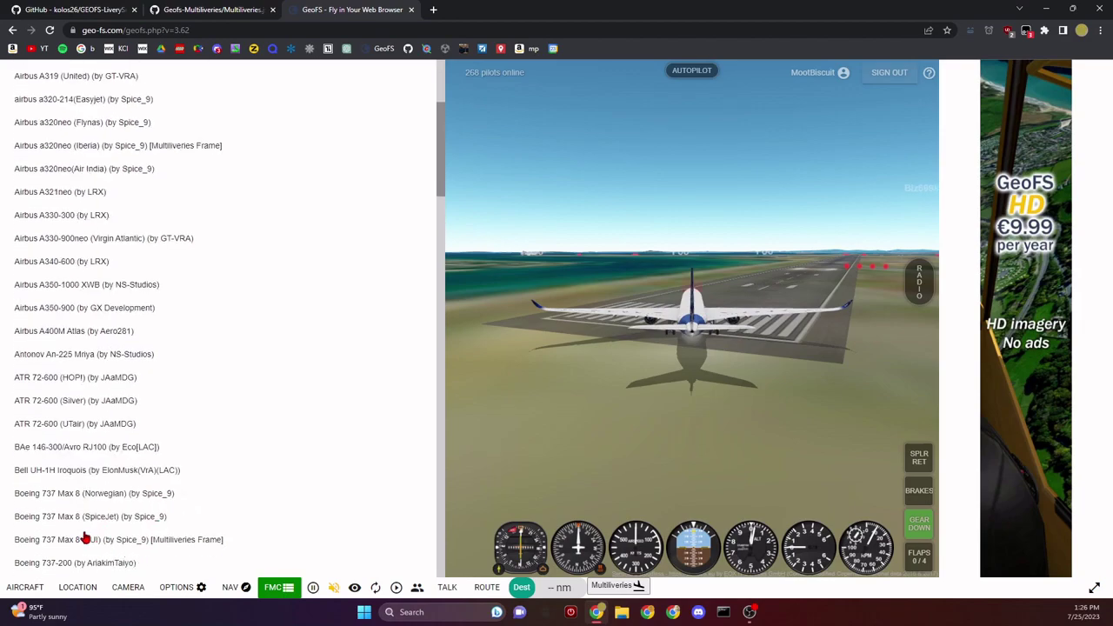
pyautogui.click(160, 540)
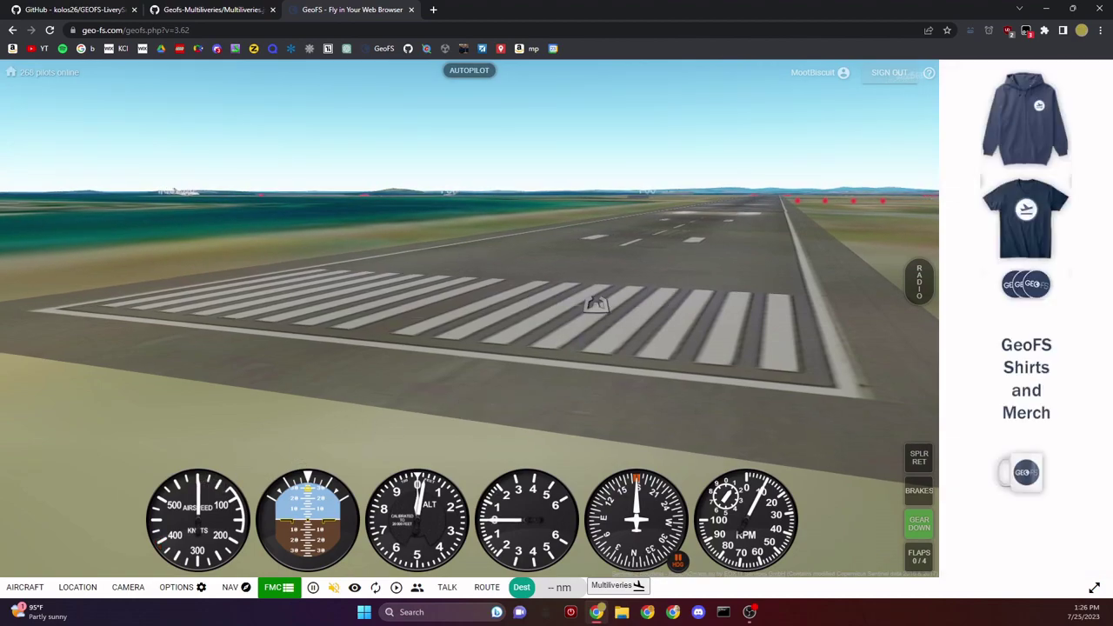
pyautogui.press('c')
pyautogui.press('c')
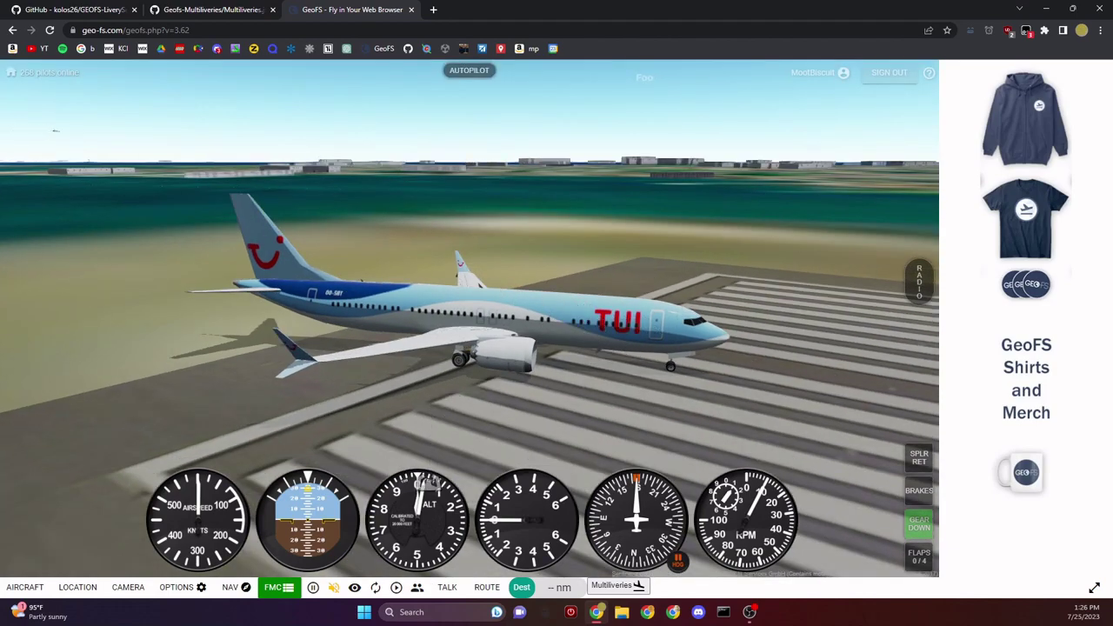
# - Open the Multiliveries menu and search by airframe for B737MAX liveries
pyautogui.click(619, 588)
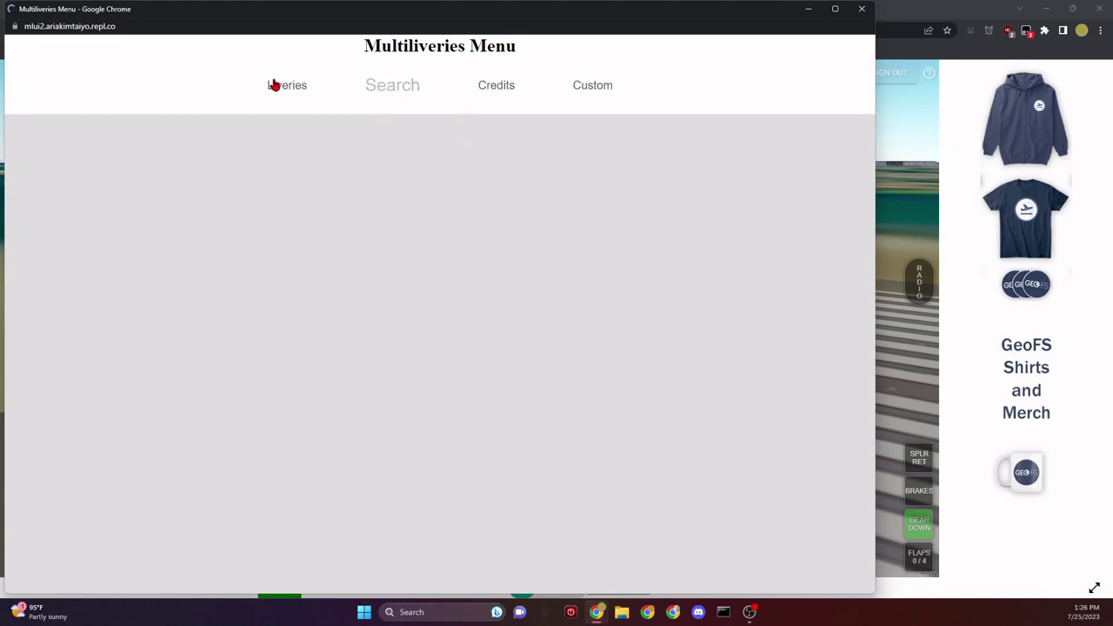
pyautogui.click(376, 92)
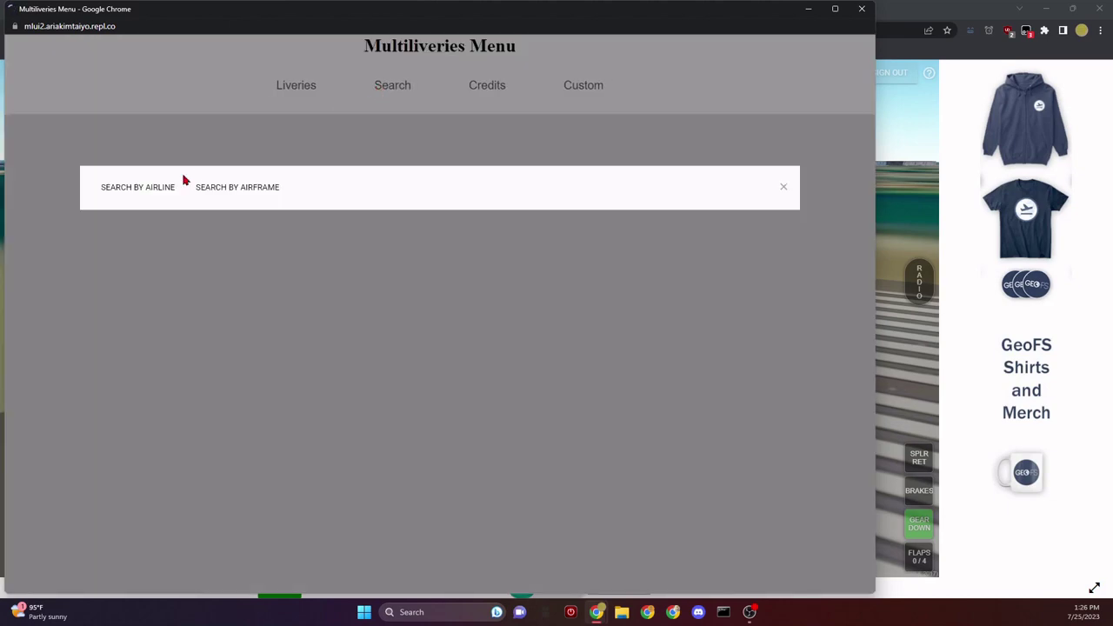
pyautogui.click(224, 193)
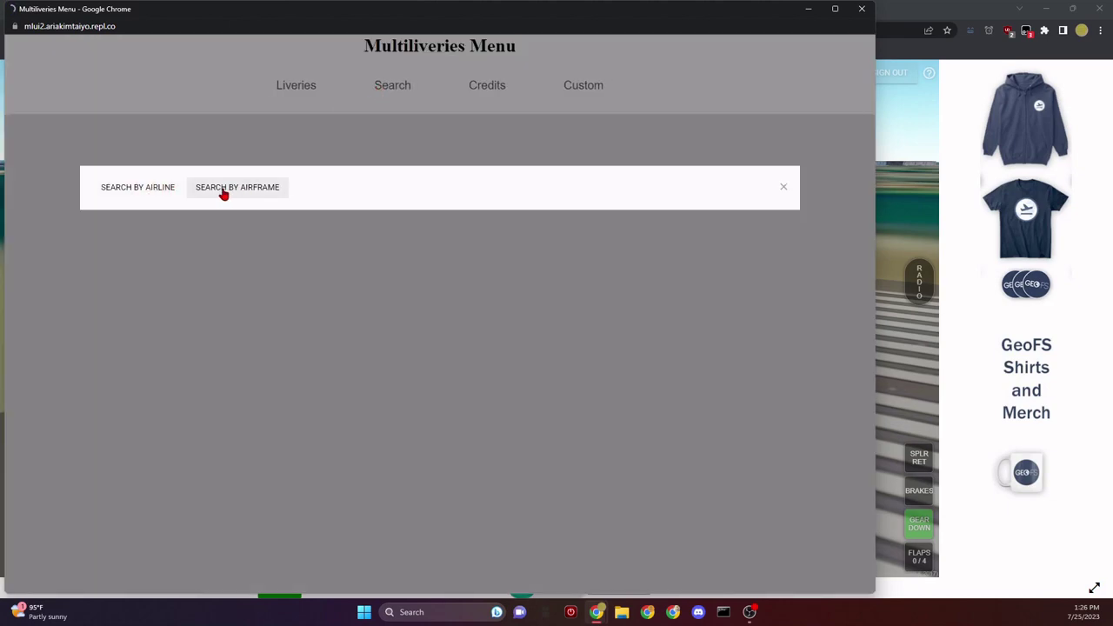
pyautogui.click(228, 194)
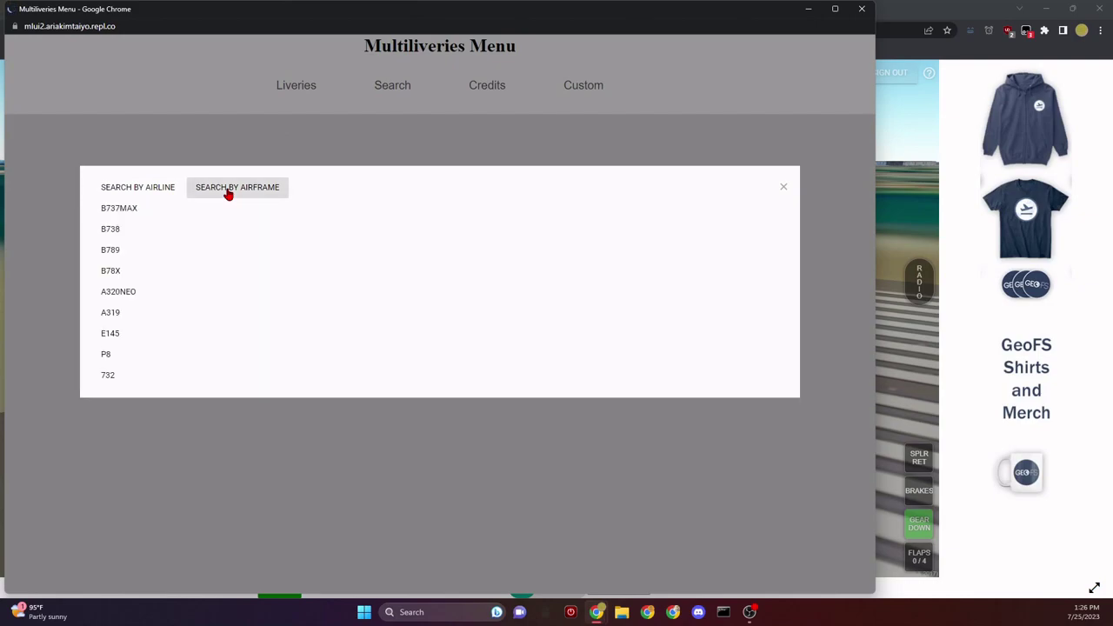
pyautogui.click(116, 209)
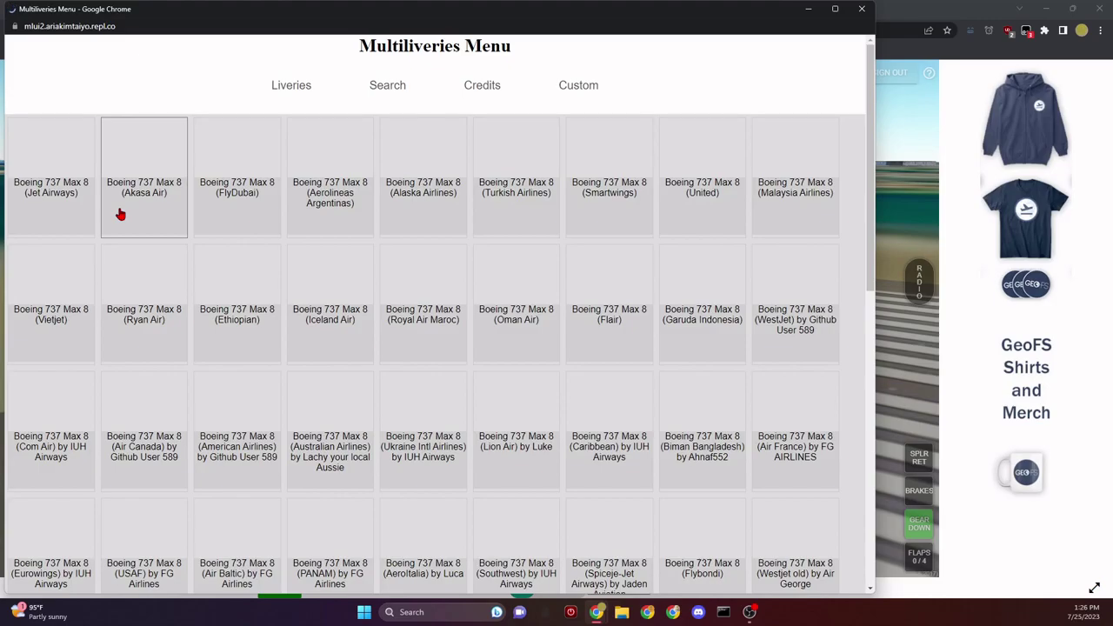
# - Apply the Boeing 737 Max 8 (Ryan Air) livery to the aircraft and close the Multiliveries menu
pyautogui.scroll(-4, 611, 272)
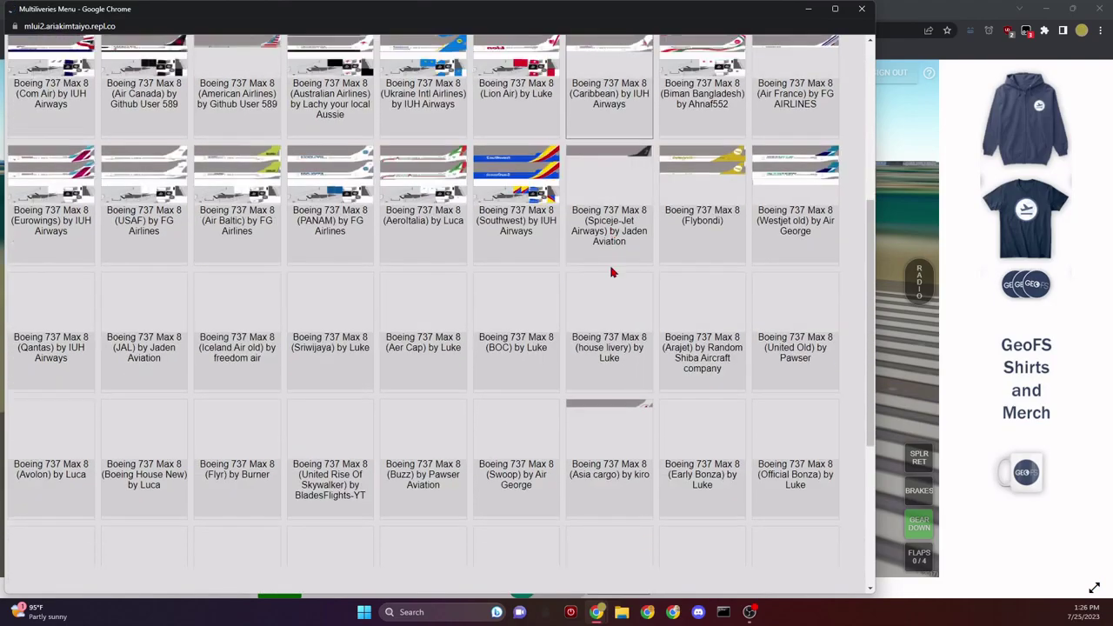
pyautogui.scroll(-3, 611, 272)
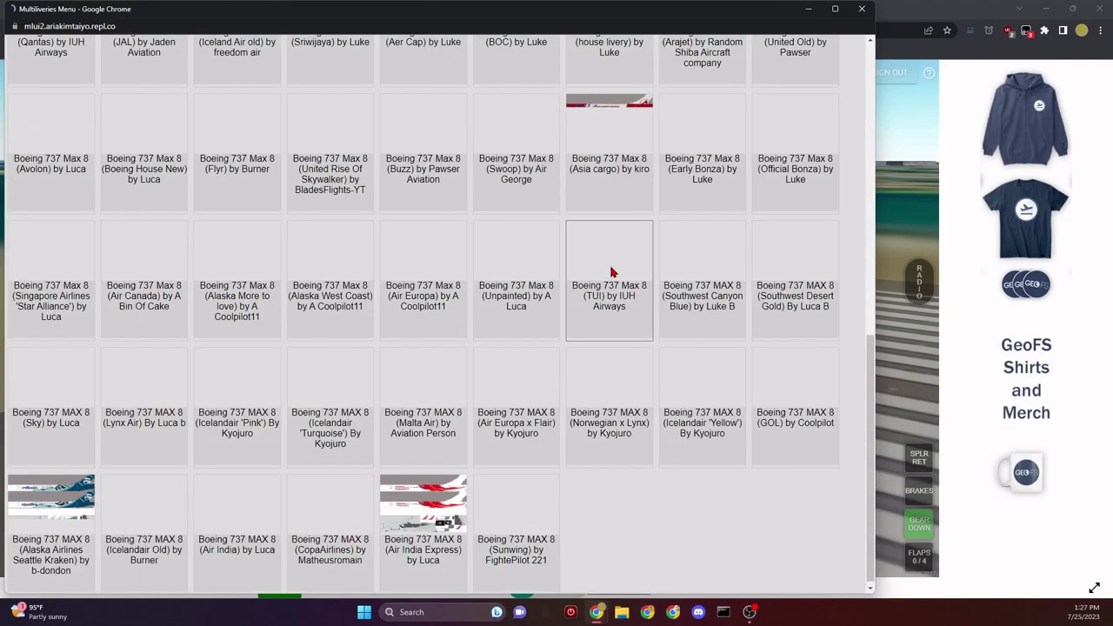
pyautogui.scroll(4, 612, 273)
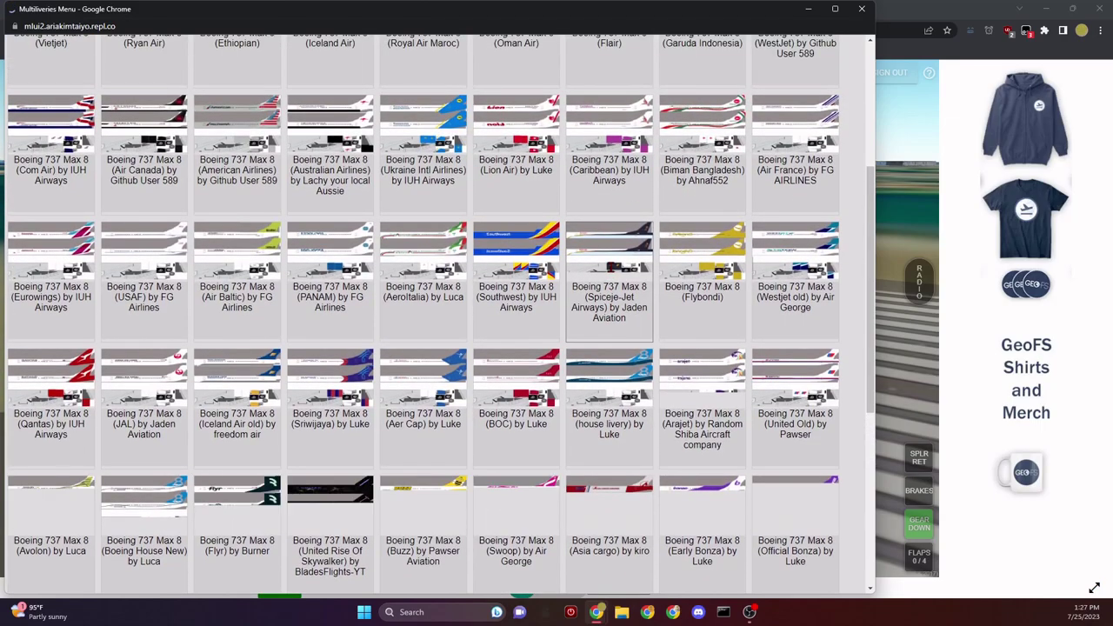
pyautogui.scroll(1, 611, 271)
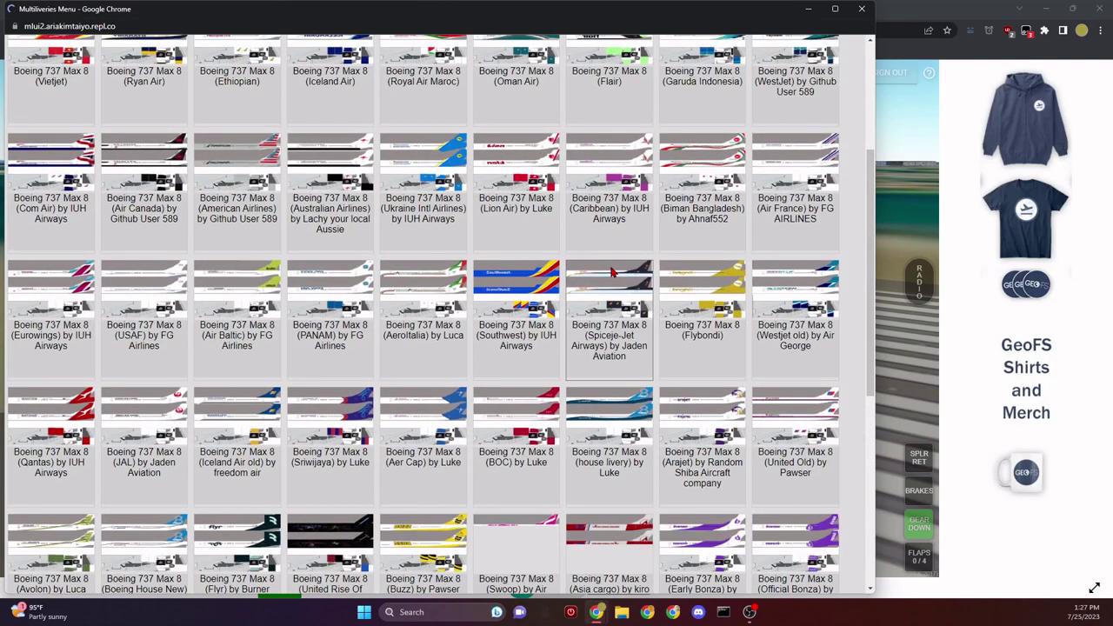
pyautogui.scroll(1, 611, 272)
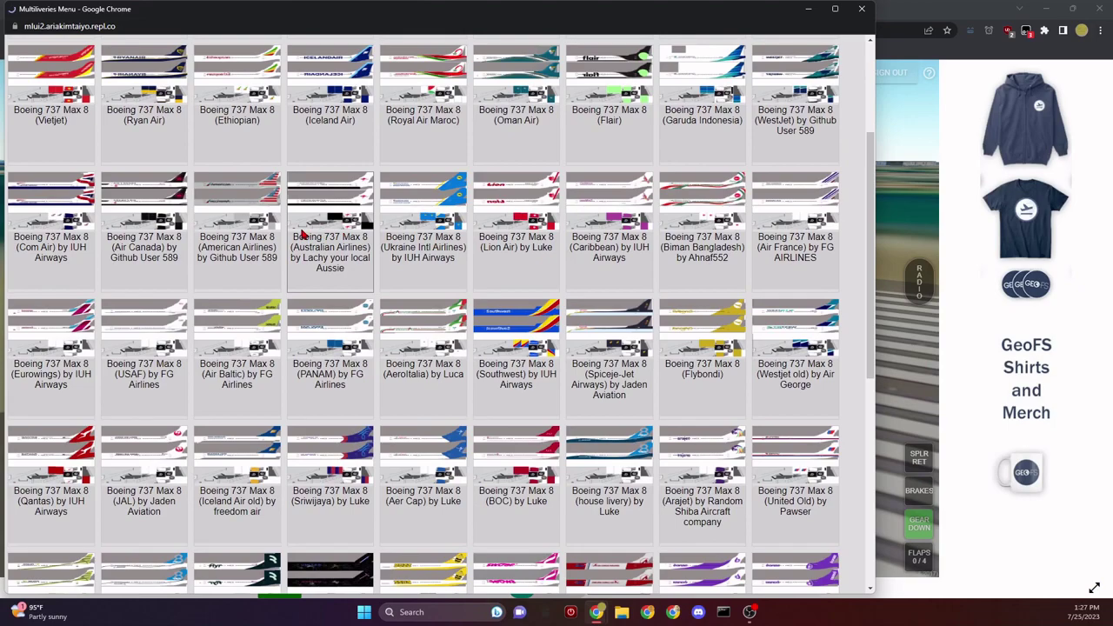
pyautogui.scroll(3, 303, 234)
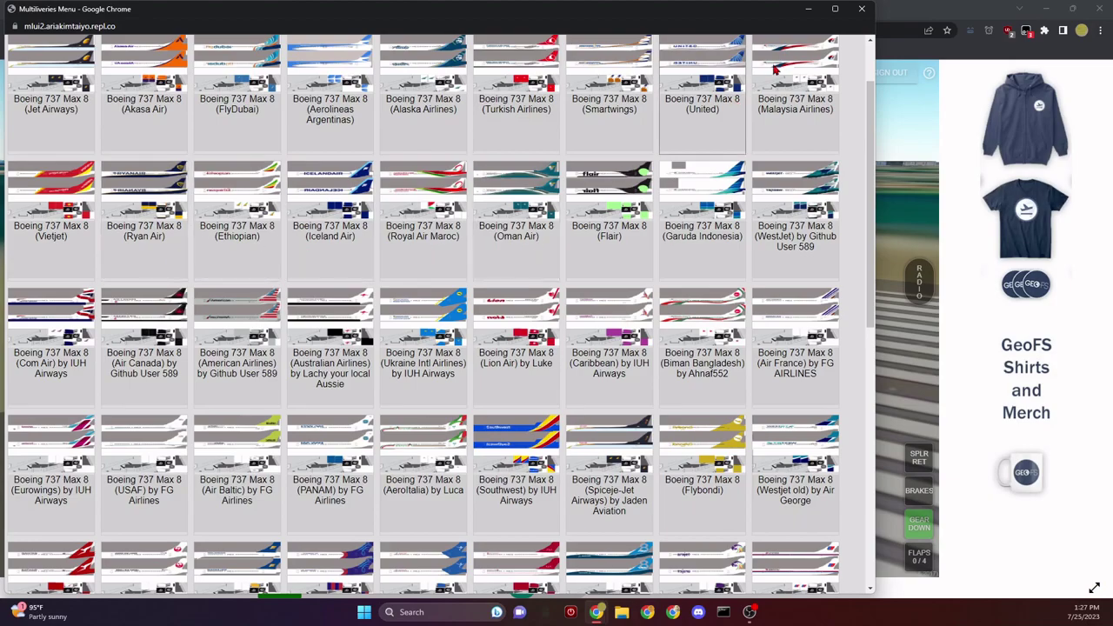
pyautogui.click(862, 8)
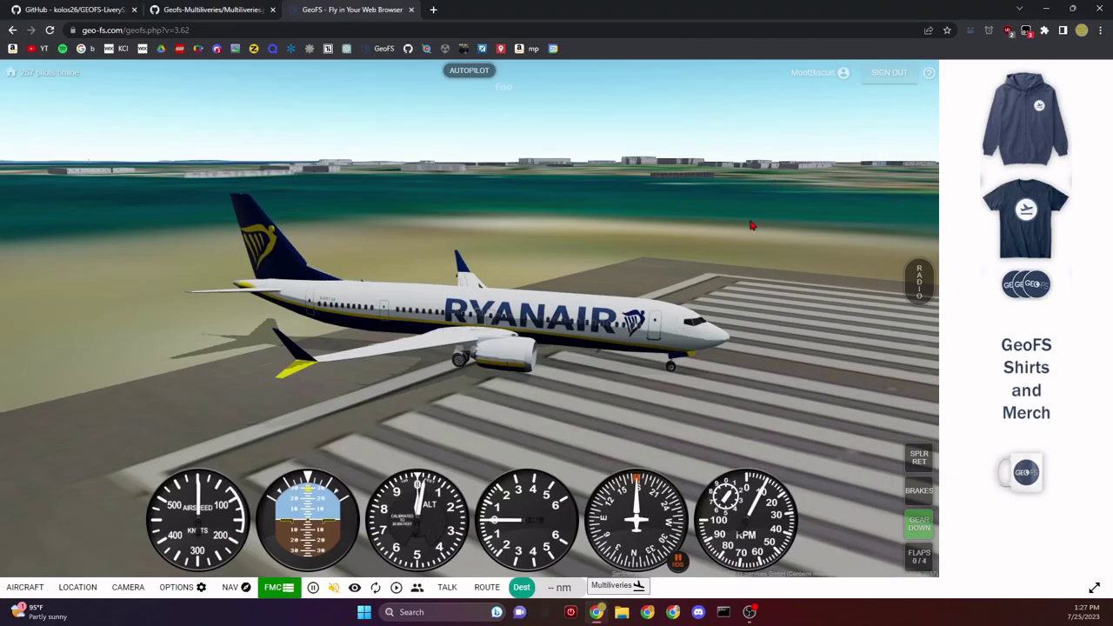
# - Inspect the Ryanair livery from around the aircraft, then return the camera to the view from directly behind it
pyautogui.moveTo(741, 231); pyautogui.dragTo(517, 184)
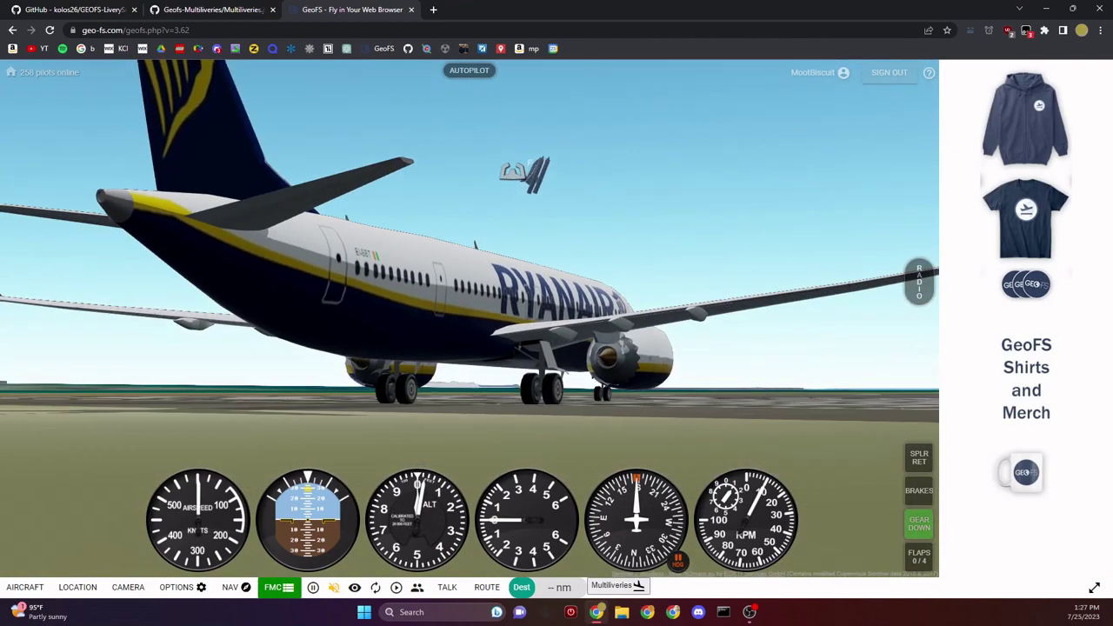
pyautogui.click(143, 587)
pyautogui.click(139, 562)
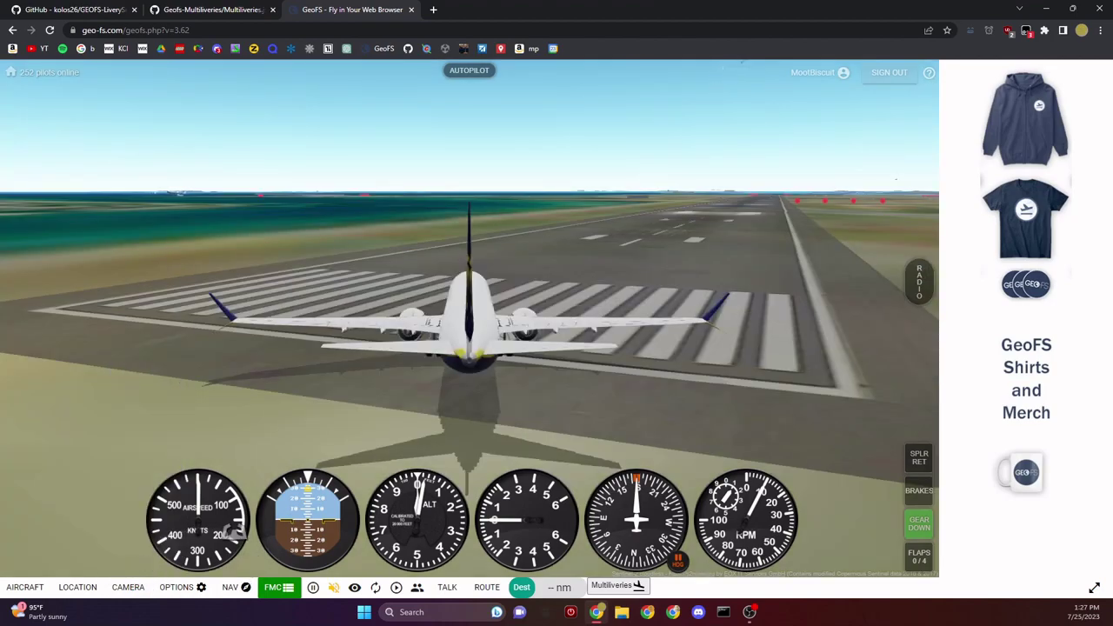
# - Return to the Geofs-Multiliveries repository page and read its README on supported aircraft, contributing, browsers and PBR liveries
pyautogui.click(210, 9)
pyautogui.scroll(-1, 484, 236)
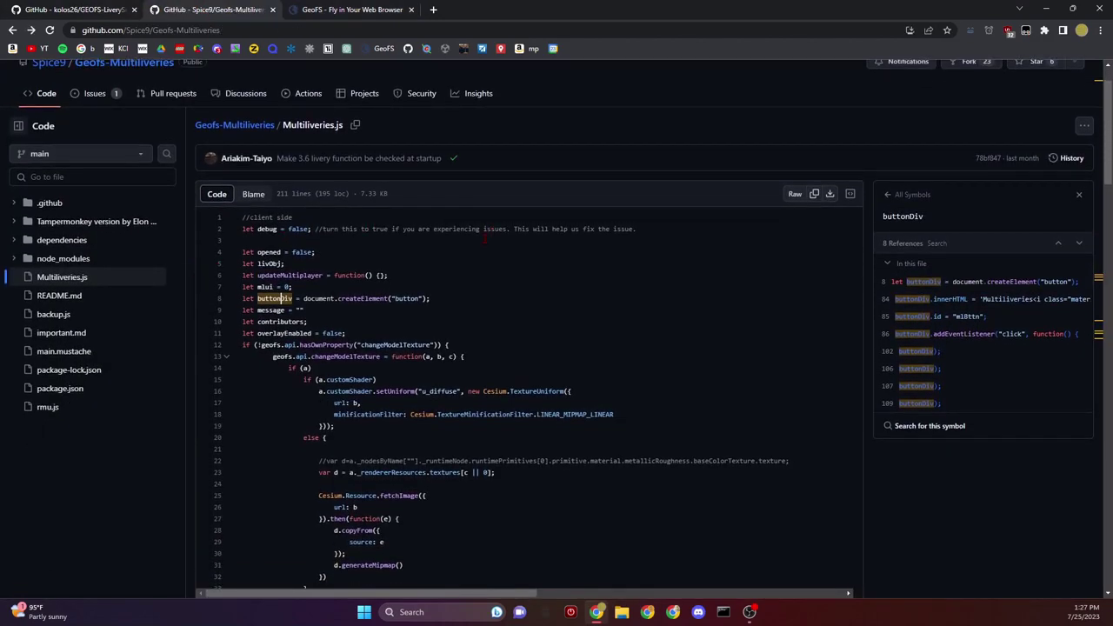
pyautogui.hotkey('alt', 'Left')
pyautogui.scroll(-7, 461, 261)
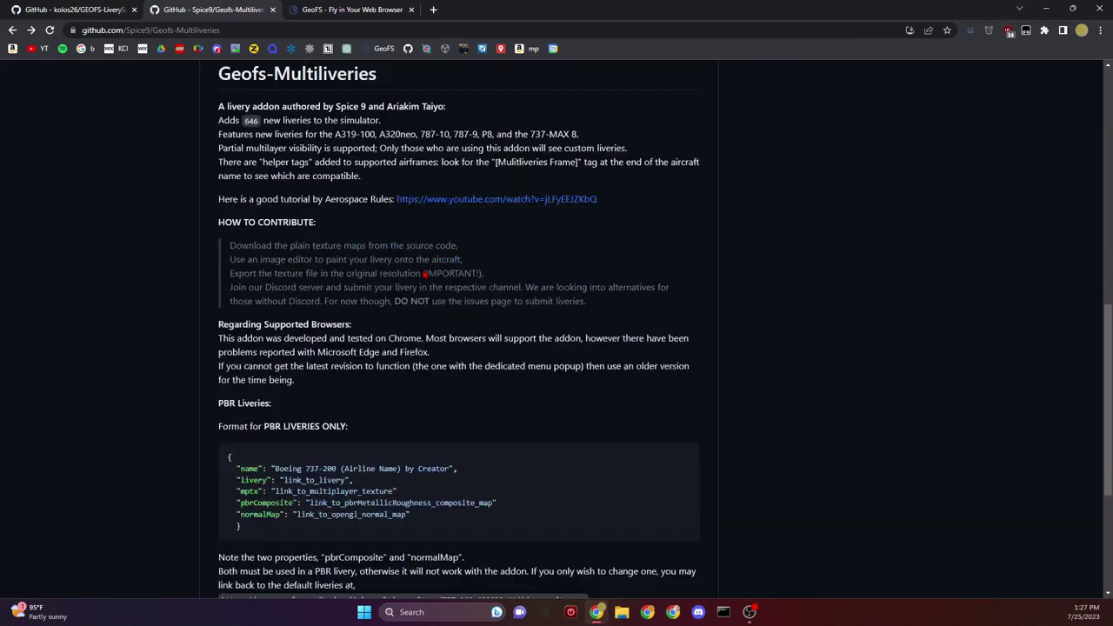
pyautogui.scroll(-2, 425, 274)
pyautogui.scroll(1, 408, 244)
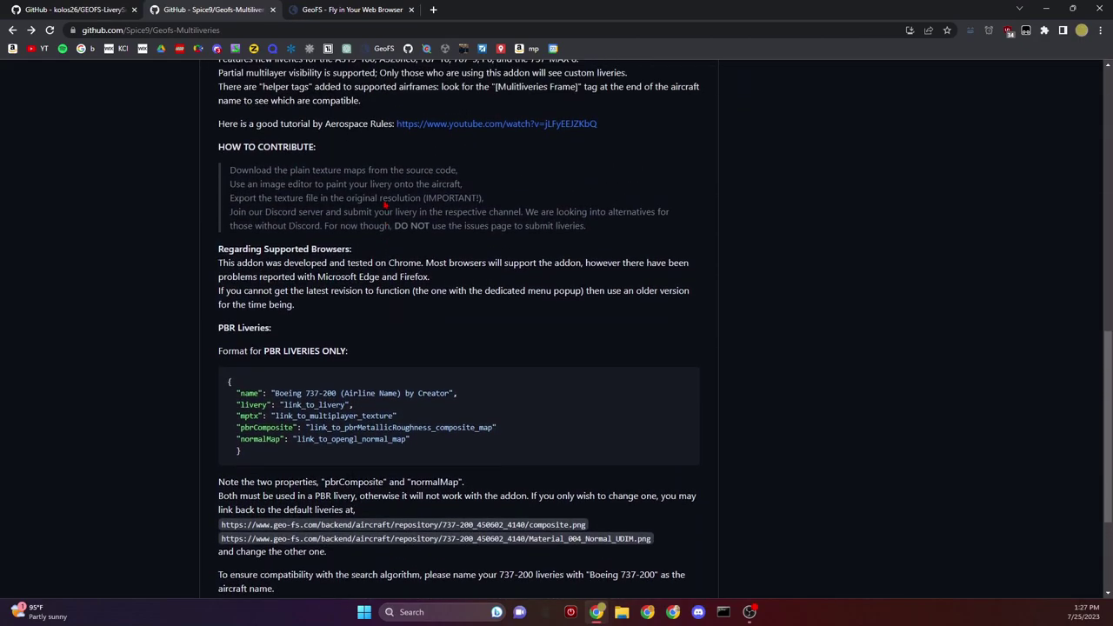
pyautogui.scroll(1, 385, 205)
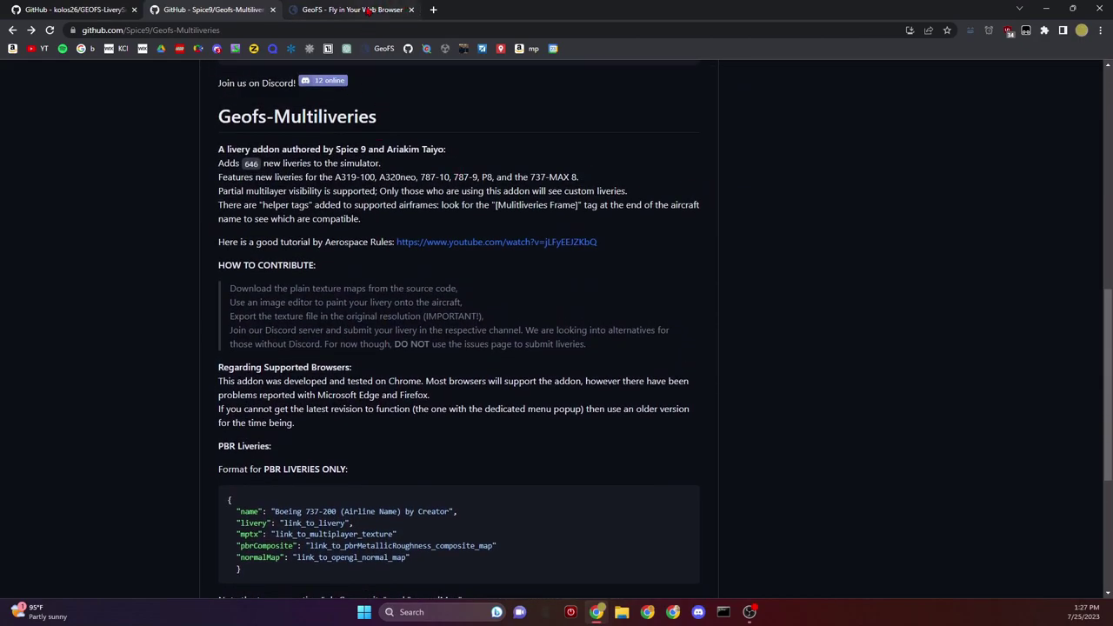
# - Check the Tampermonkey script list in GeoFS, and reopen Multiliveries.js in the Geofs-Multiliveries repository
pyautogui.click(368, 10)
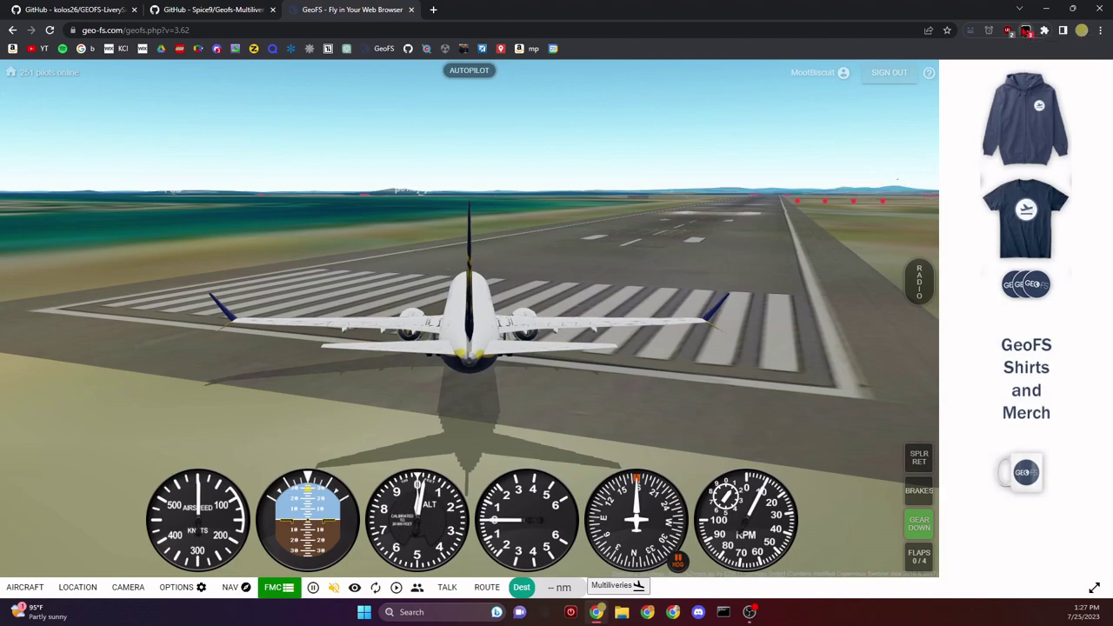
pyautogui.click(1026, 31)
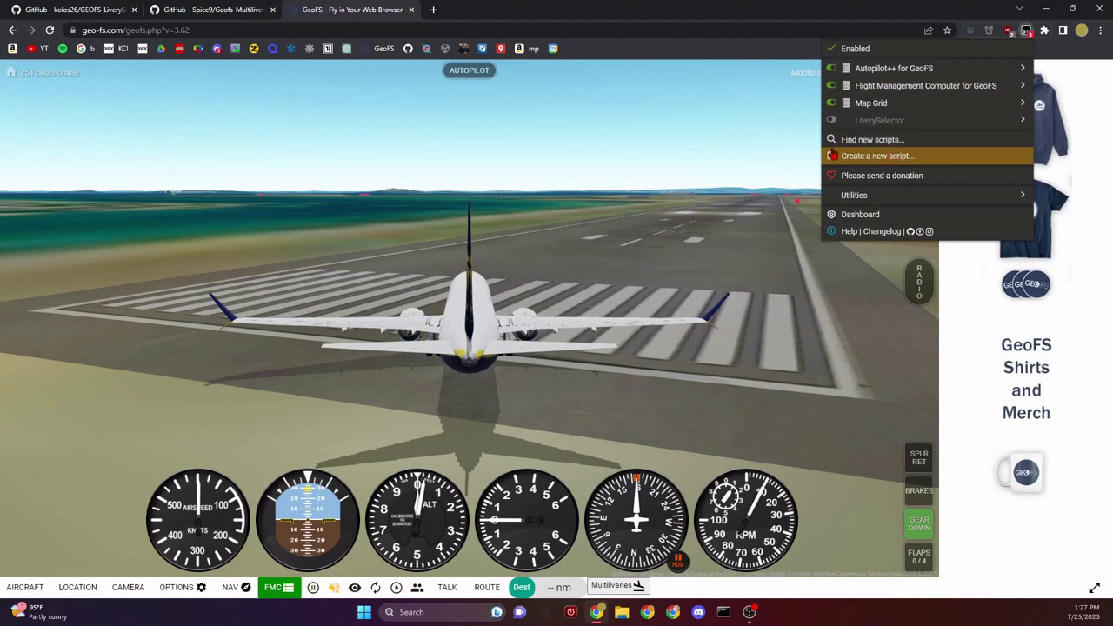
pyautogui.click(265, 10)
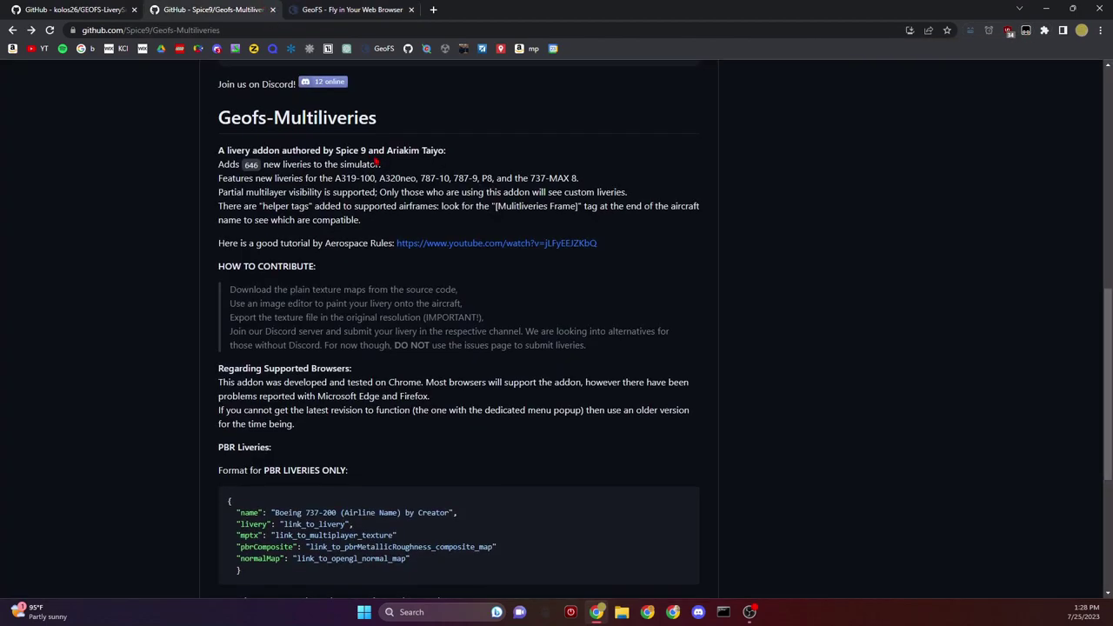
pyautogui.scroll(7, 320, 224)
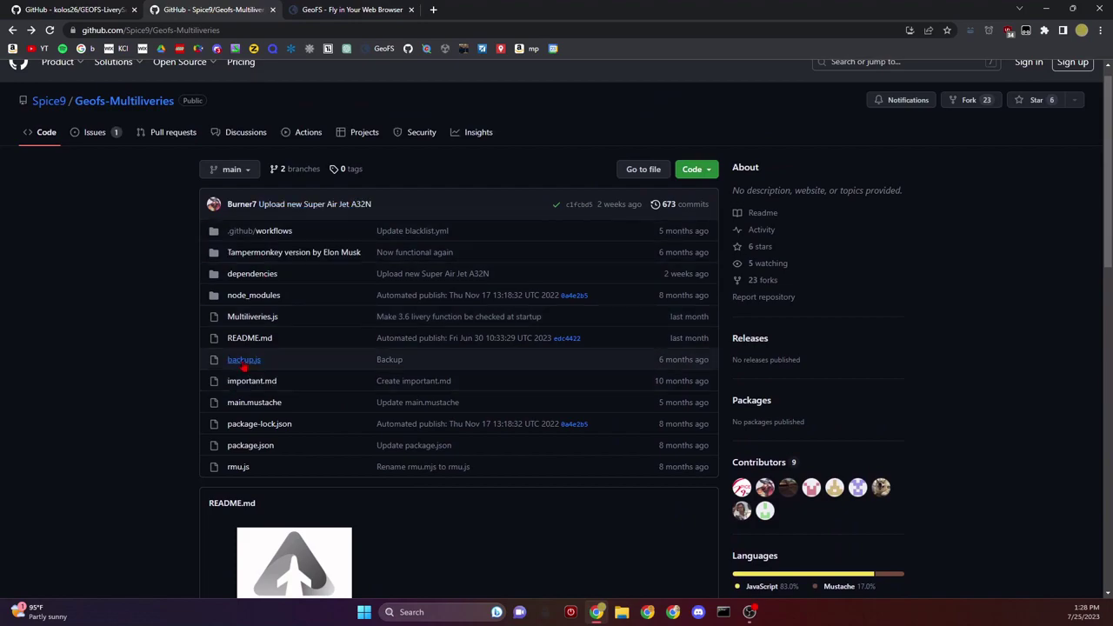
pyautogui.click(256, 320)
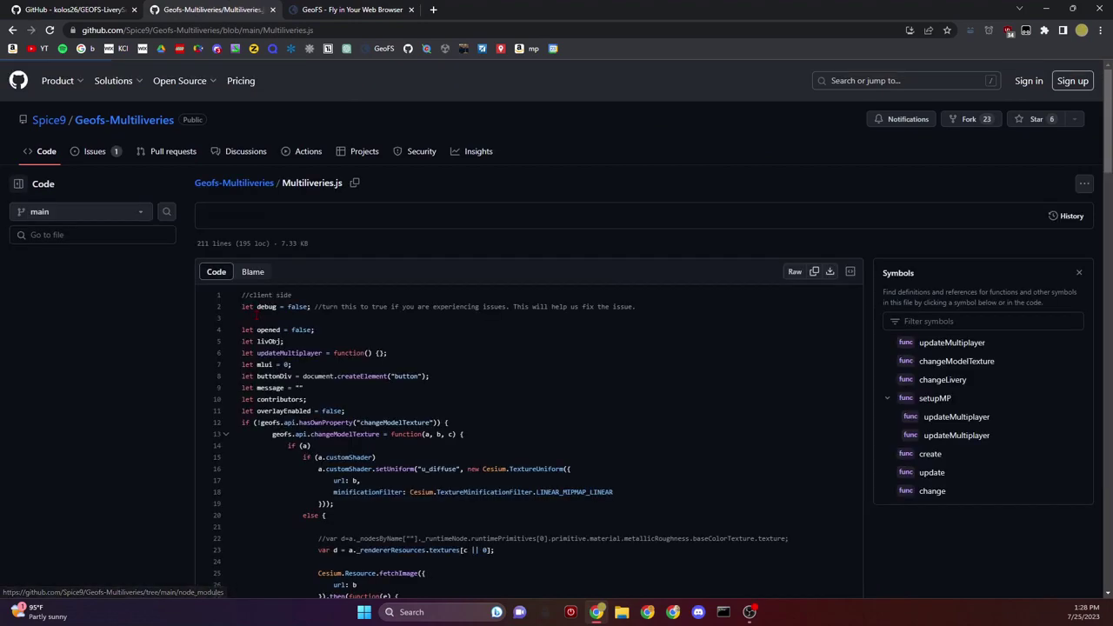
# - Close the GeoFS and Geofs-Multiliveries browser tabs, leaving the GEOFS-LiverySelector repository open
pyautogui.click(314, 7)
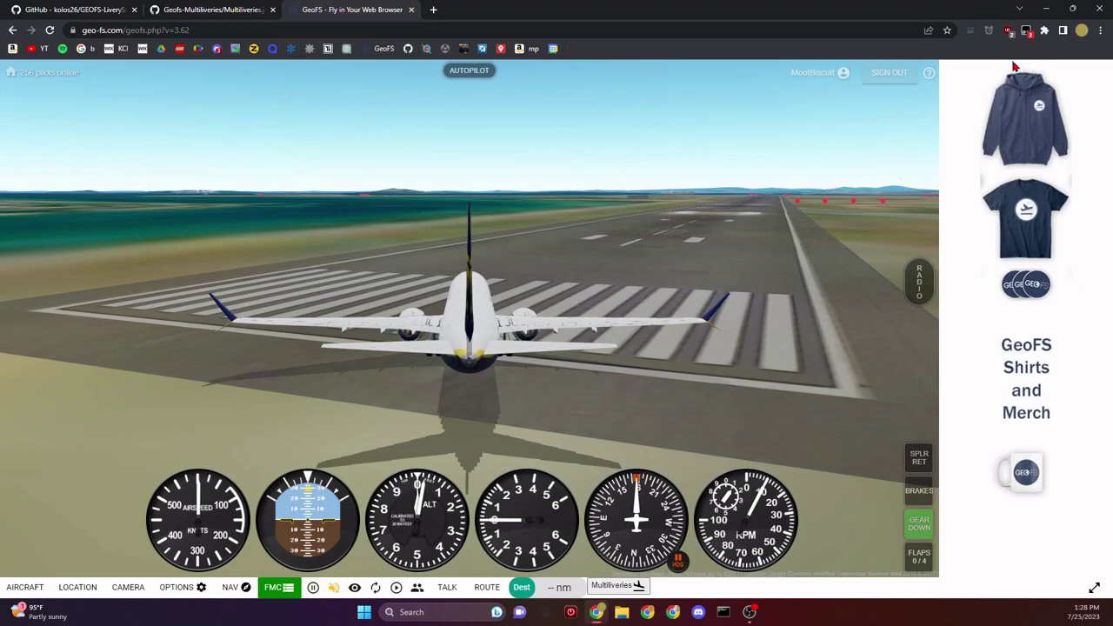
pyautogui.click(412, 9)
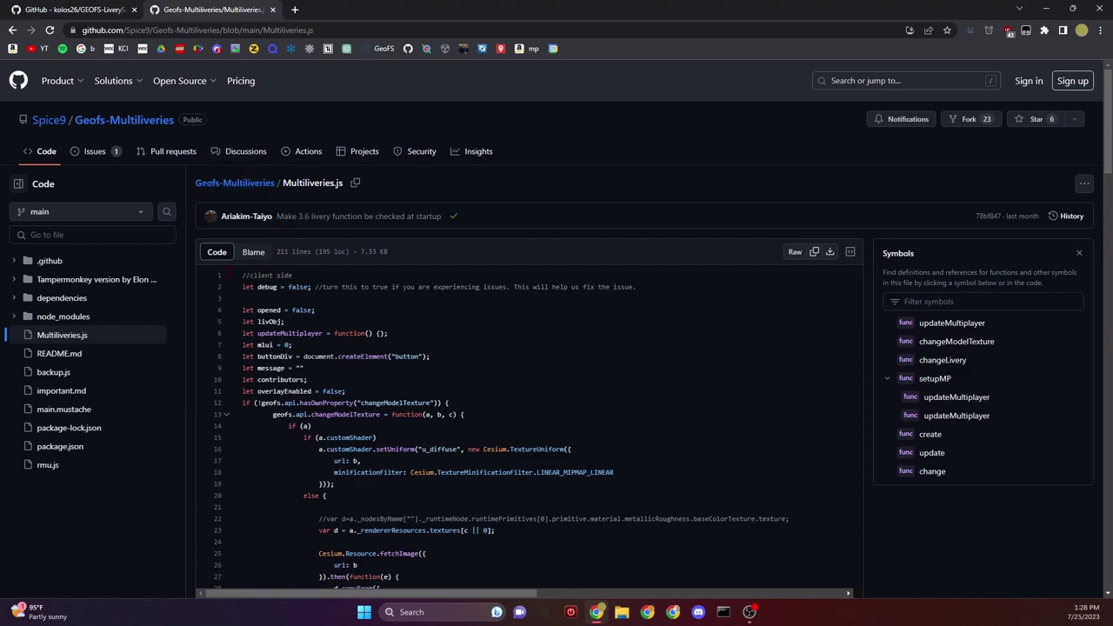
pyautogui.scroll(-2, 365, 491)
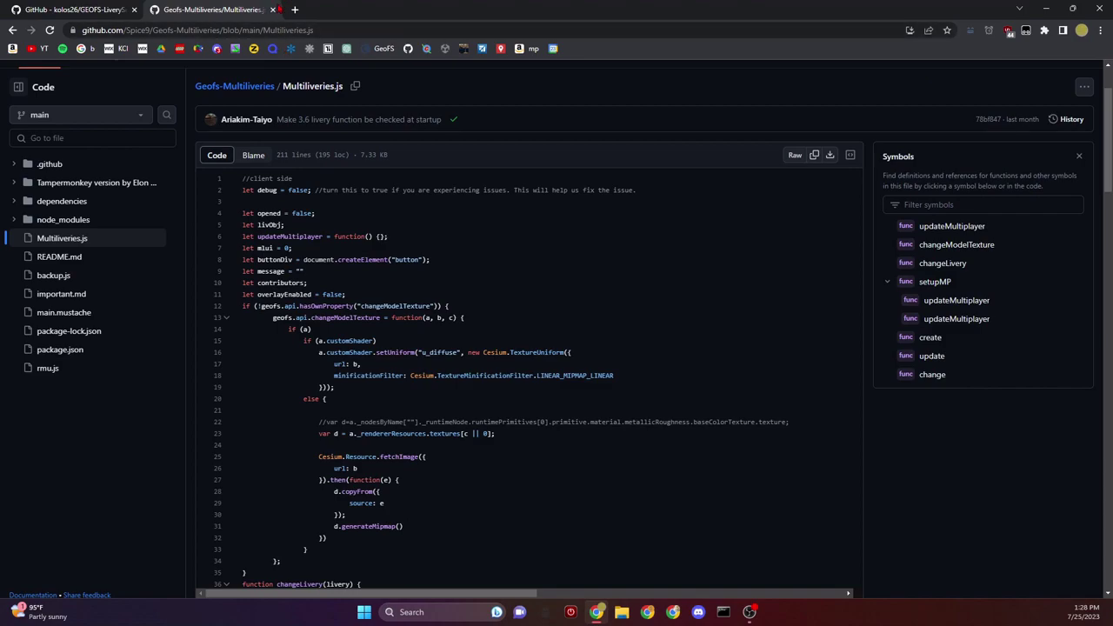
pyautogui.click(272, 9)
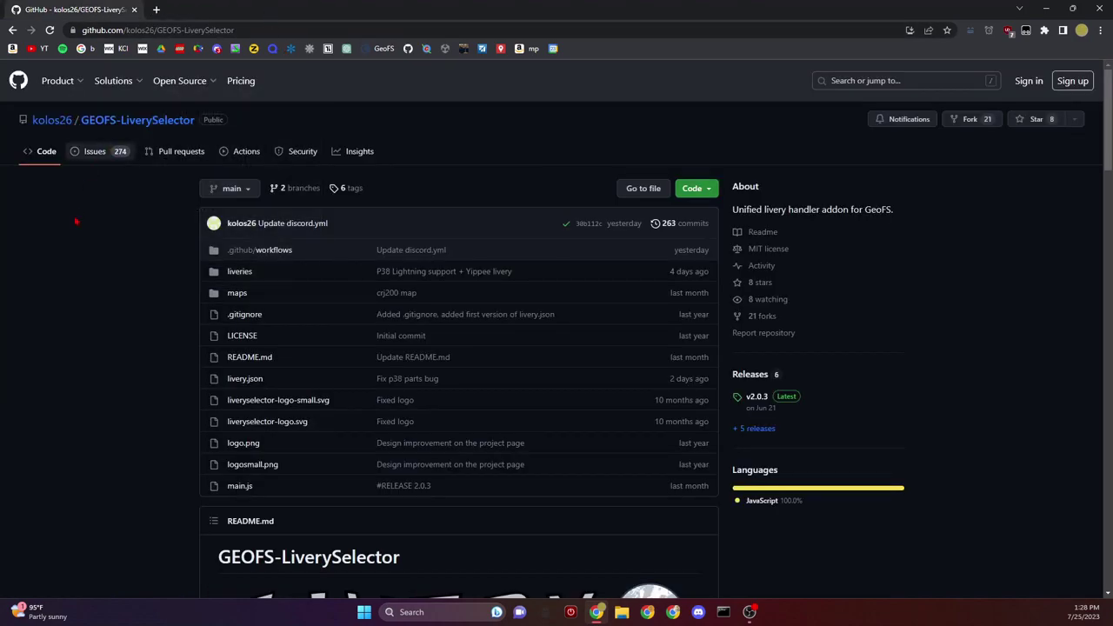
# - Review the GEOFS-LiverySelector README's list of supported aircraft and its Tampermonkey installation instructions
pyautogui.scroll(-2, 66, 235)
pyautogui.scroll(-8, 67, 236)
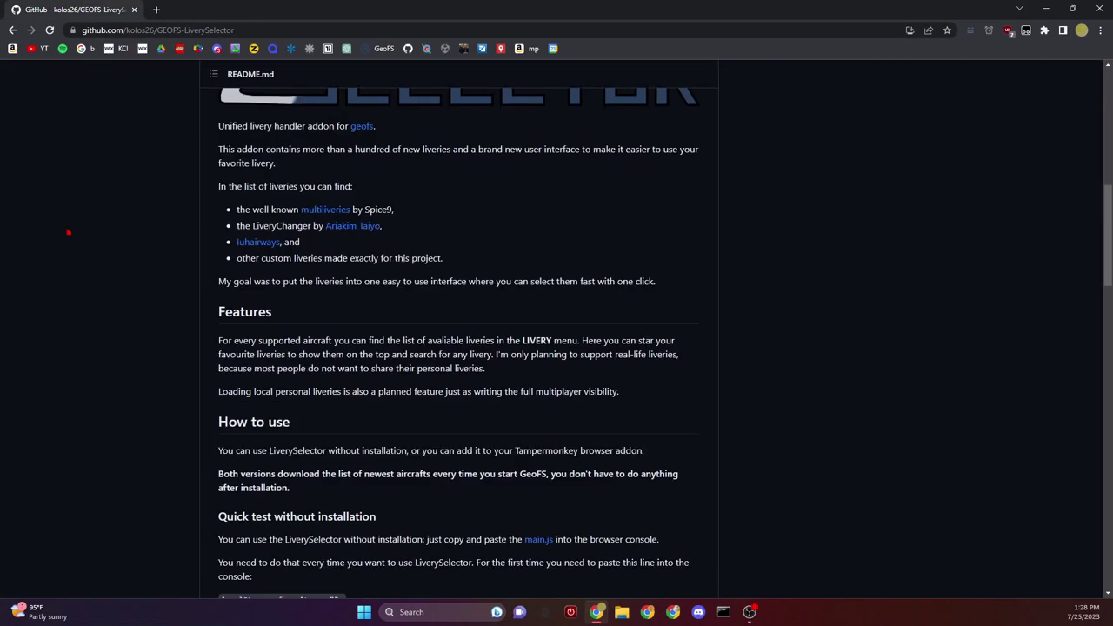
pyautogui.scroll(-5, 67, 232)
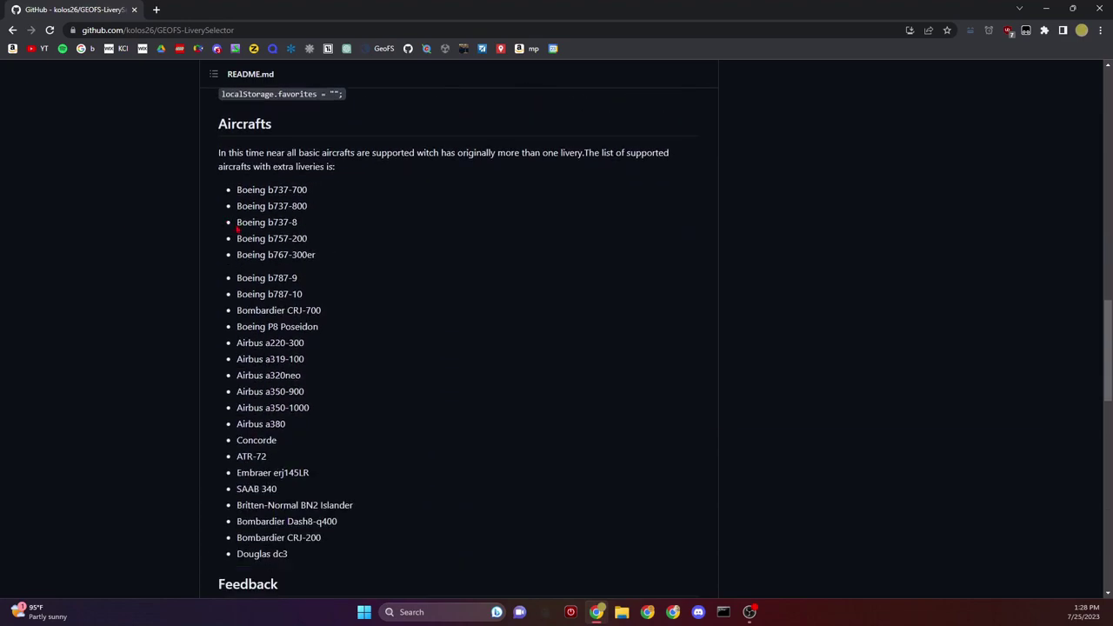
pyautogui.moveTo(238, 231); pyautogui.dragTo(304, 476)
pyautogui.click(283, 500)
pyautogui.scroll(3, 269, 326)
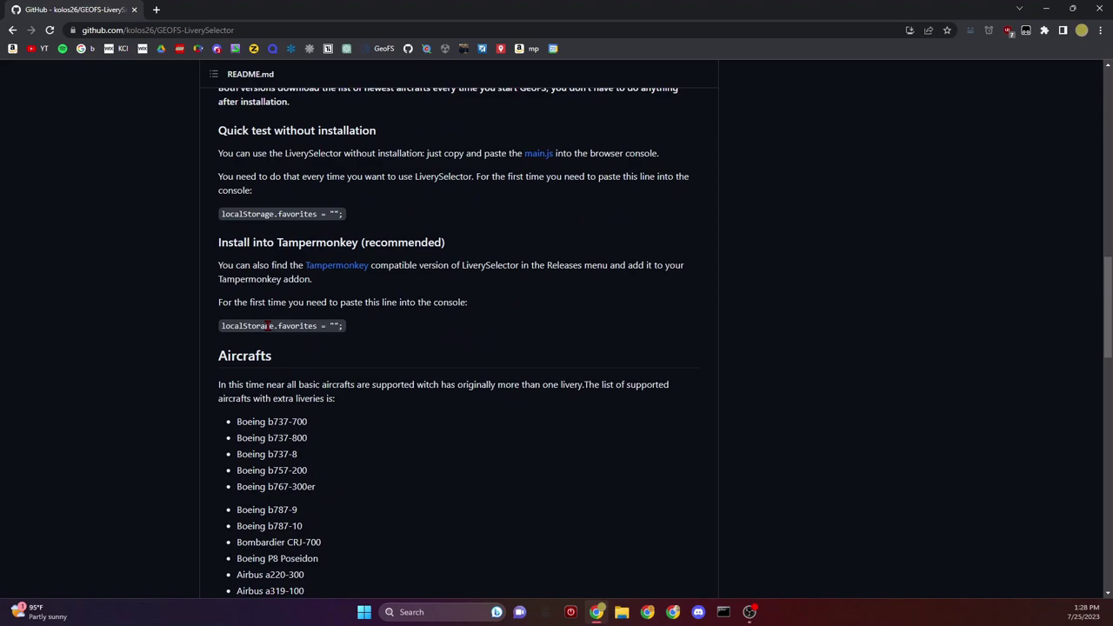
# - Open GeoFS in a second browser tab and start the flight simulator
pyautogui.scroll(4, 269, 327)
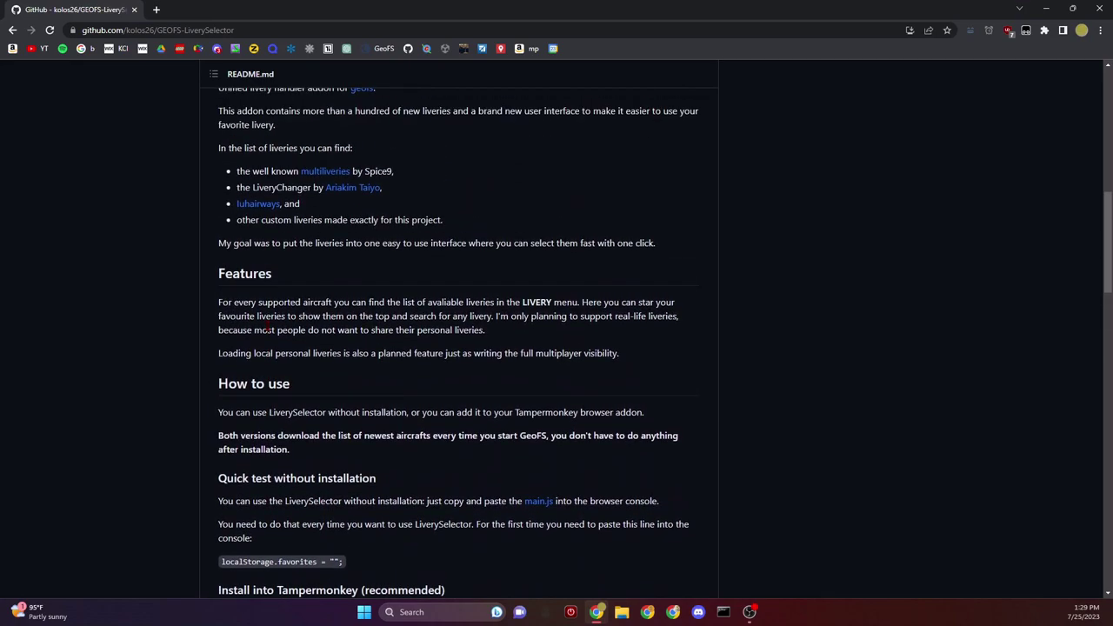
pyautogui.scroll(5, 269, 328)
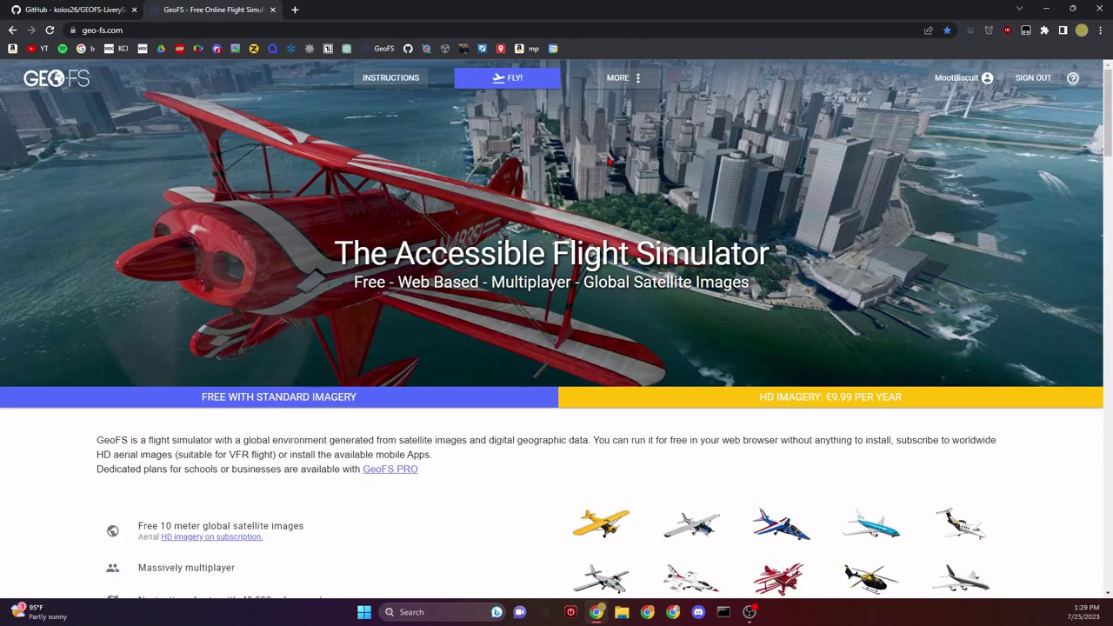
pyautogui.click(507, 77)
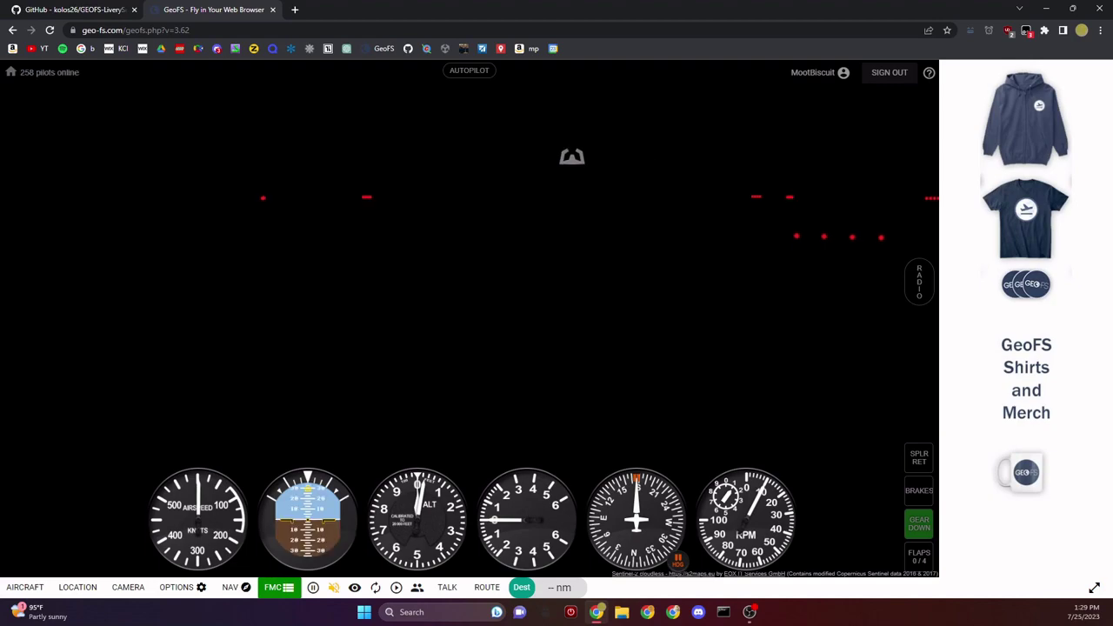
pyautogui.click(76, 9)
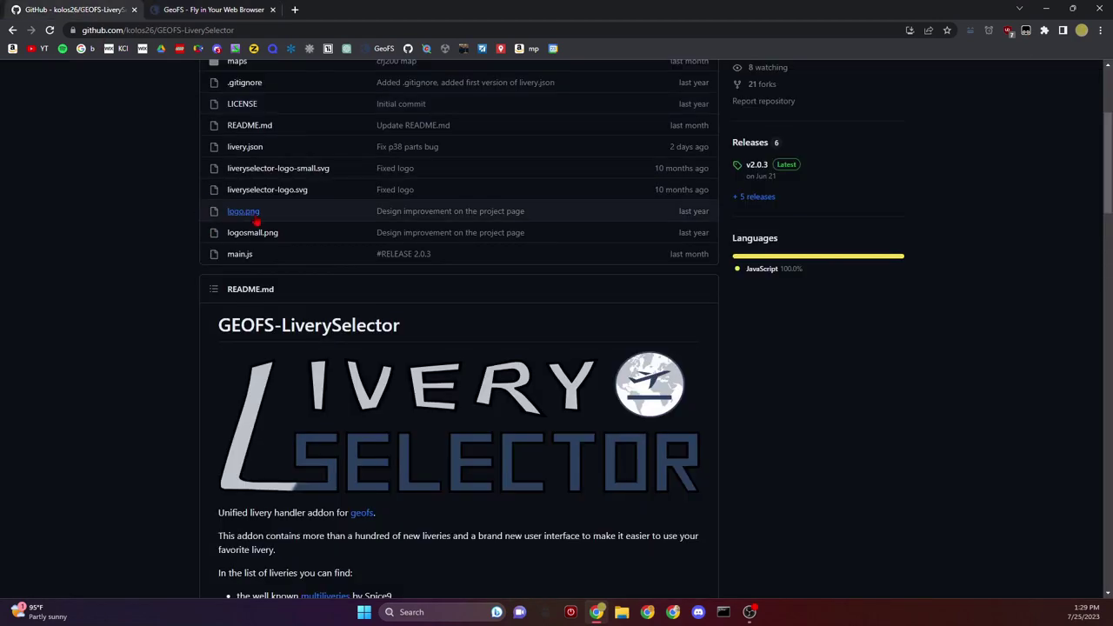
pyautogui.click(219, 7)
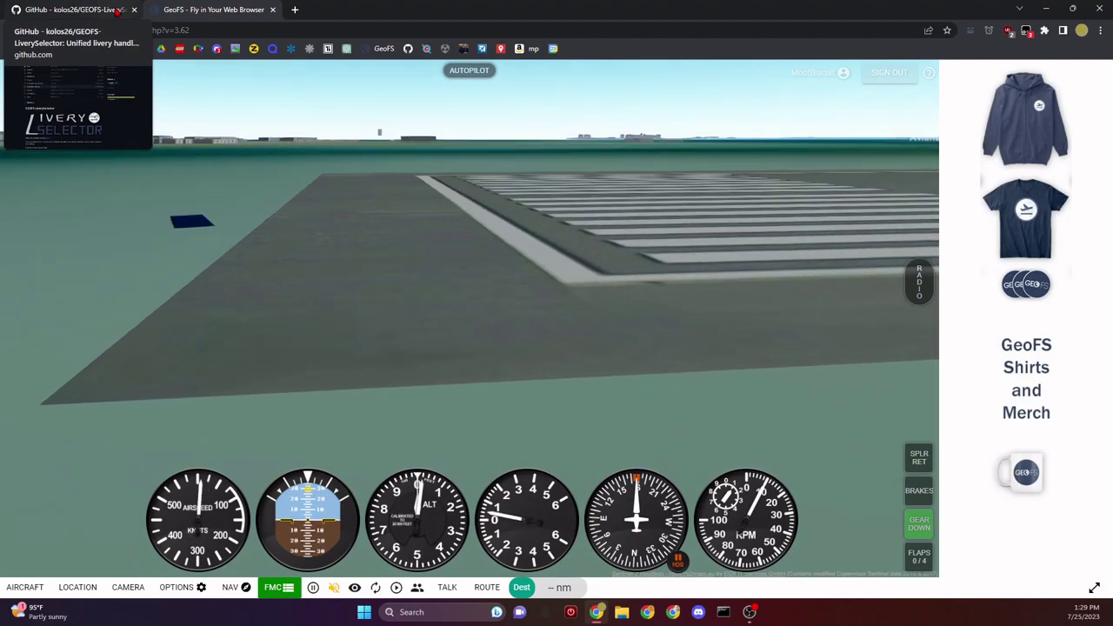
# - Copy the localStorage.favorites = ""; line from the Tampermonkey installation section of the GEOFS-LiverySelector README
pyautogui.click(117, 10)
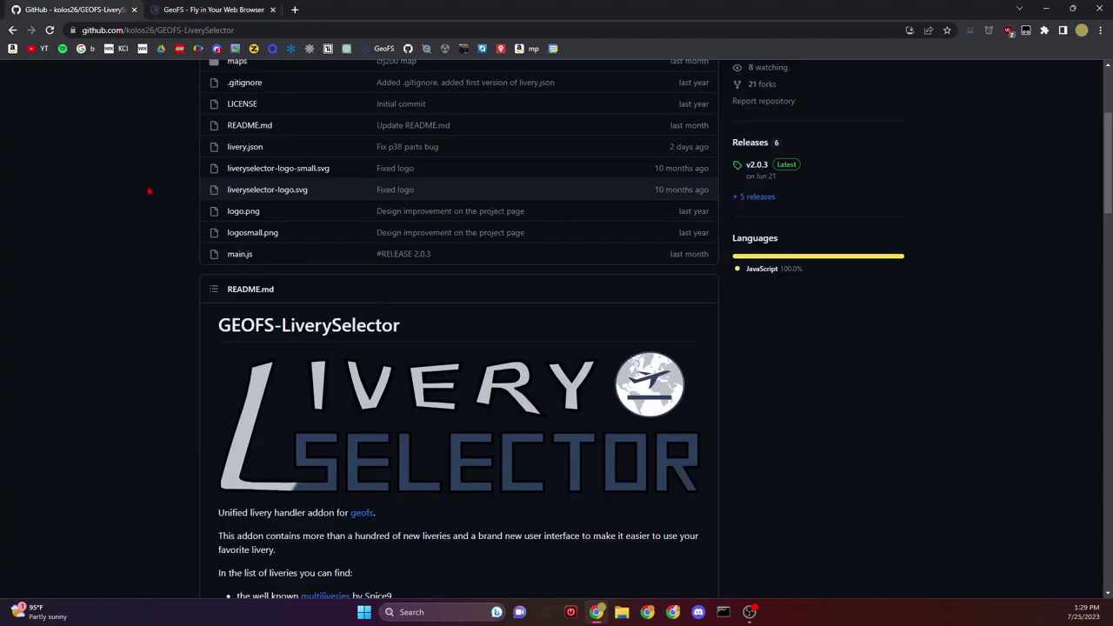
pyautogui.scroll(-10, 148, 197)
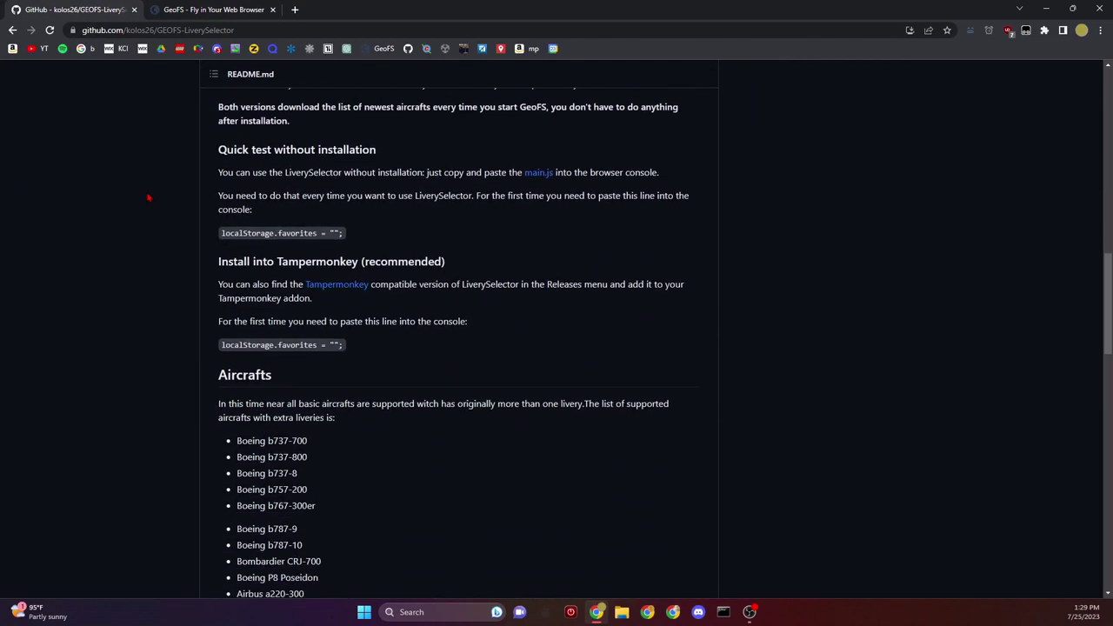
pyautogui.moveTo(221, 233); pyautogui.dragTo(375, 236)
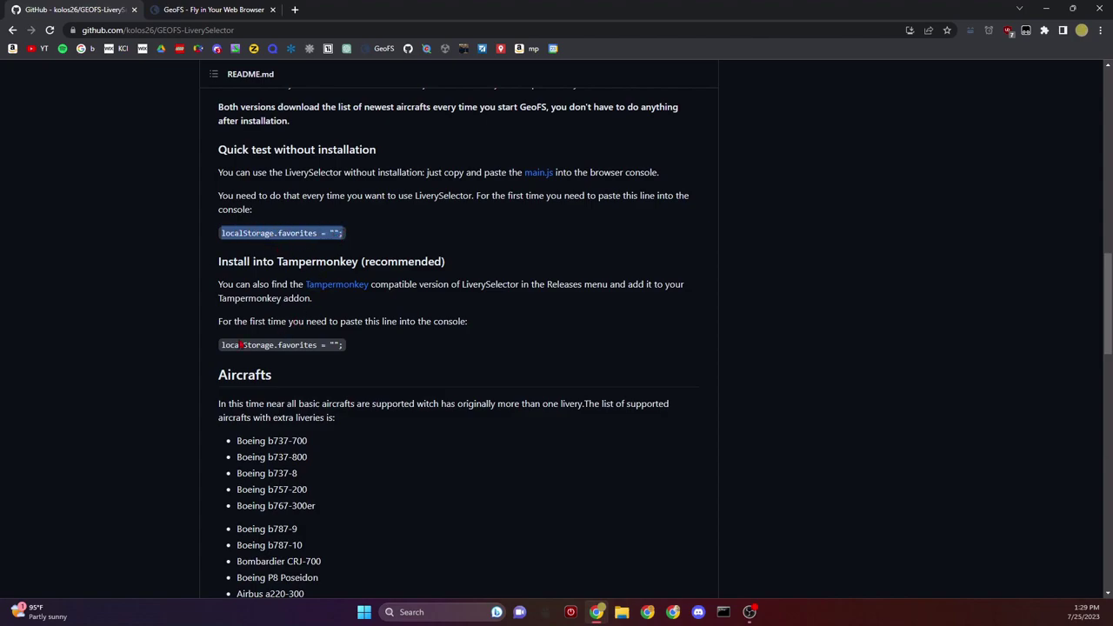
pyautogui.moveTo(344, 345); pyautogui.dragTo(178, 348)
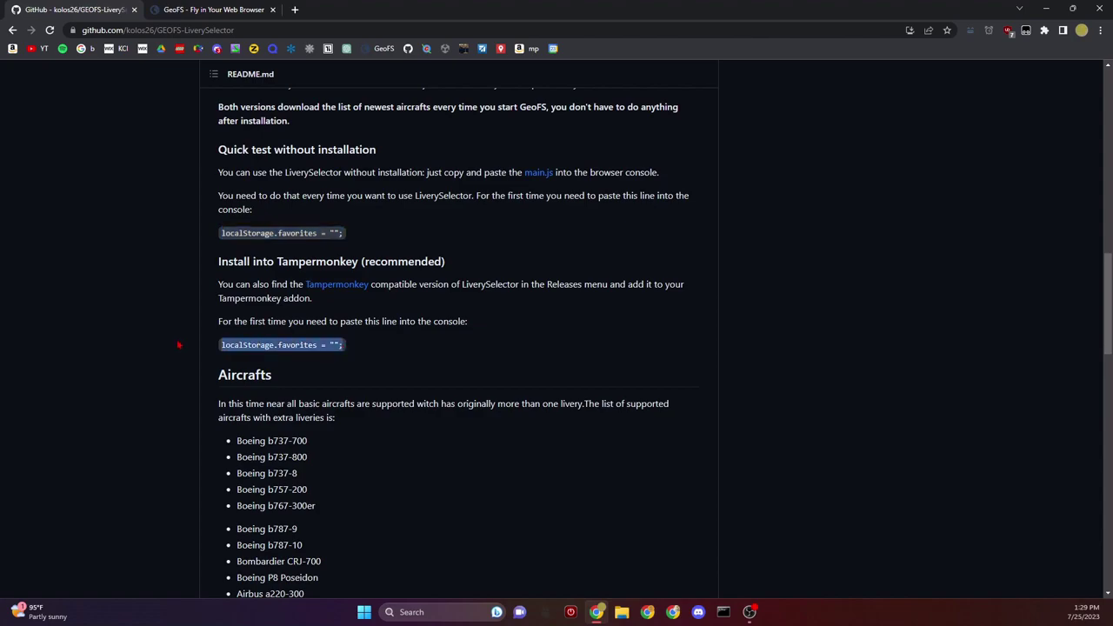
# - Switch to GeoFS, change the camera view, and run localStorage.favorites = ""; in the browser console
pyautogui.click(214, 10)
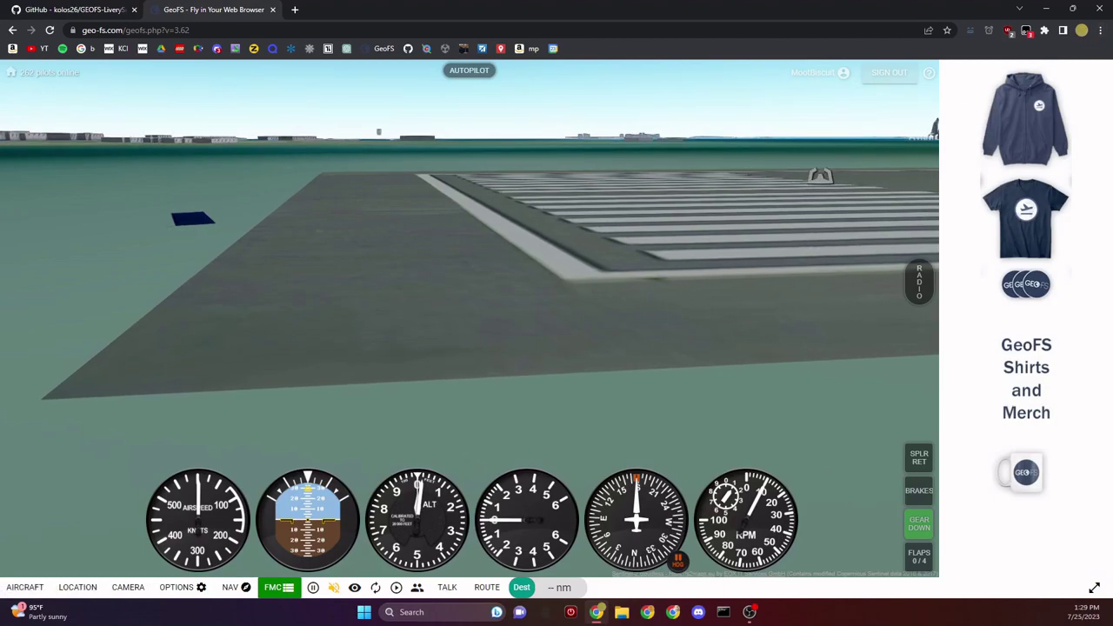
pyautogui.press('c')
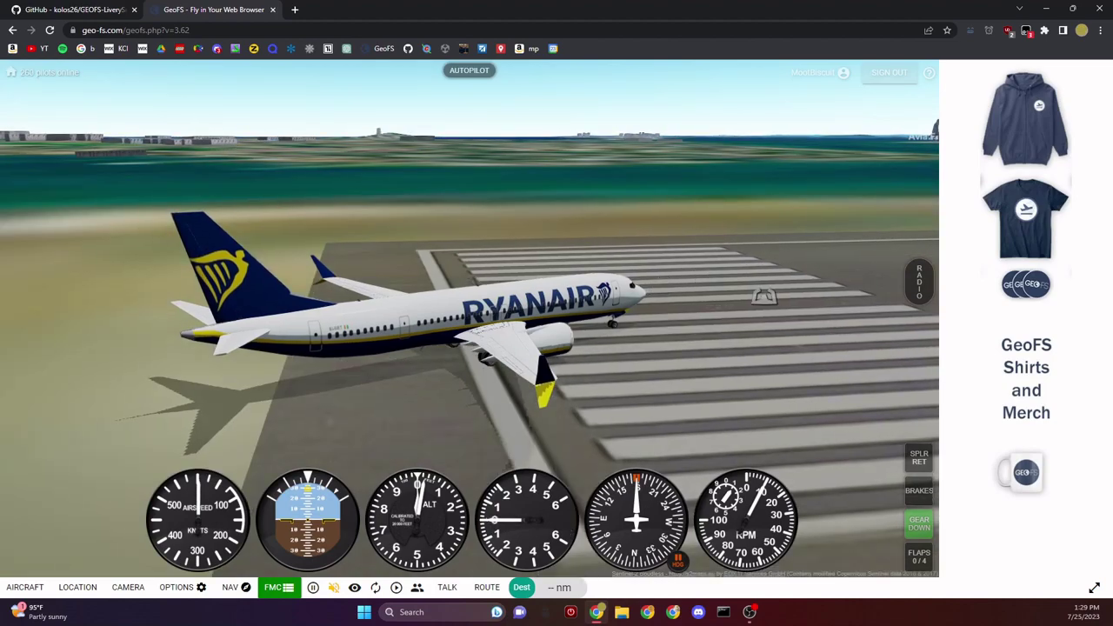
pyautogui.press('F12')
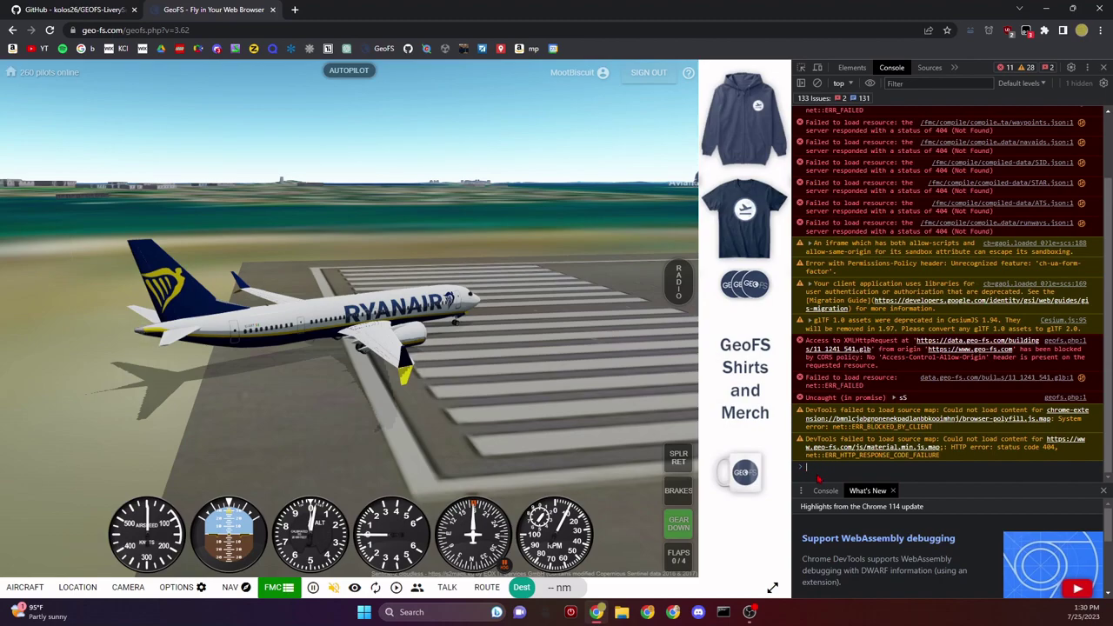
pyautogui.write('localStorage.favorites = "";')
pyautogui.press('Return')
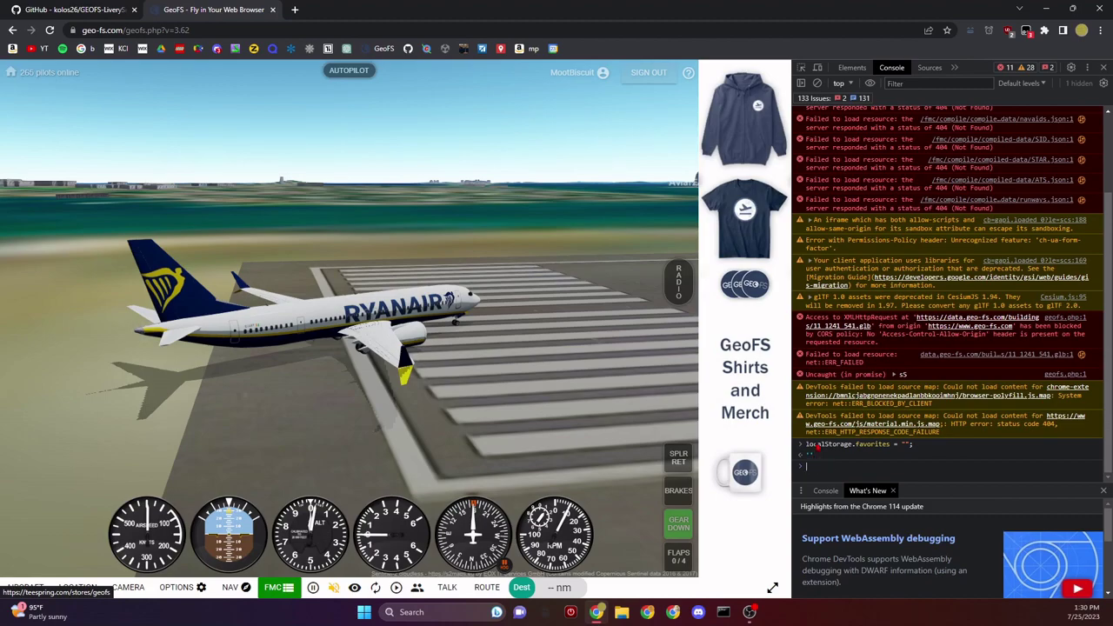
# - Open main.js in the GEOFS-LiverySelector repository and copy its entire code
pyautogui.click(96, 10)
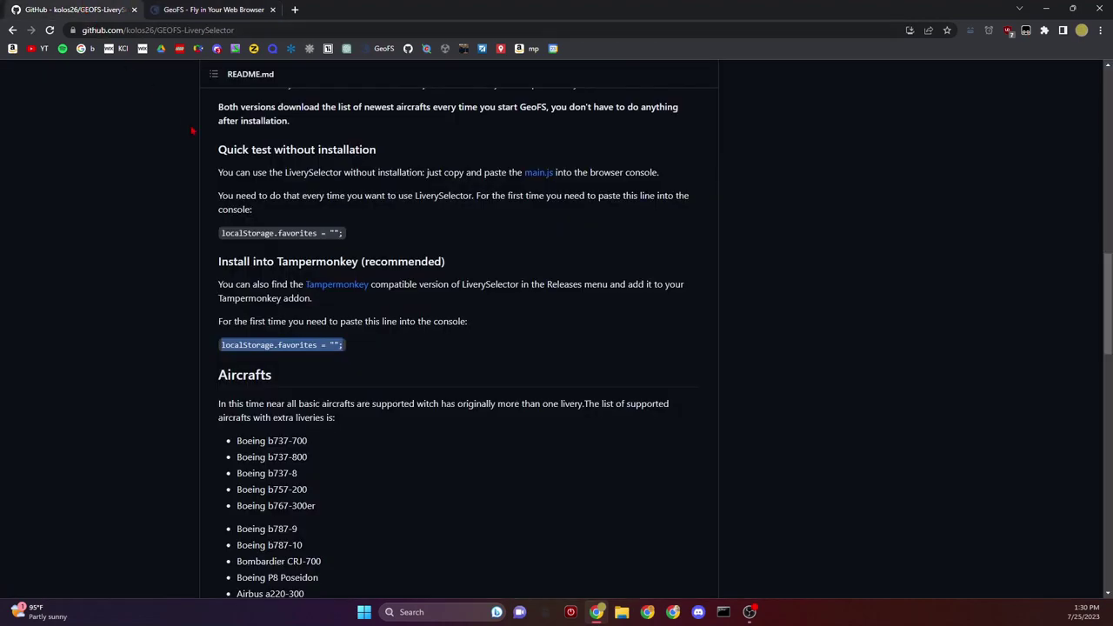
pyautogui.scroll(15, 180, 211)
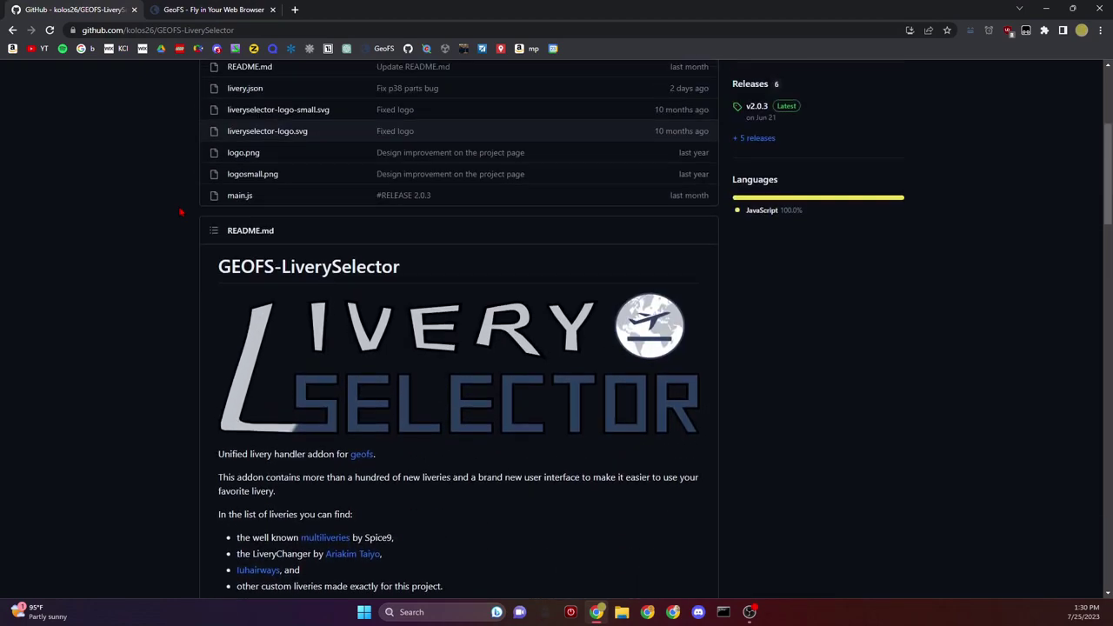
pyautogui.scroll(2, 181, 212)
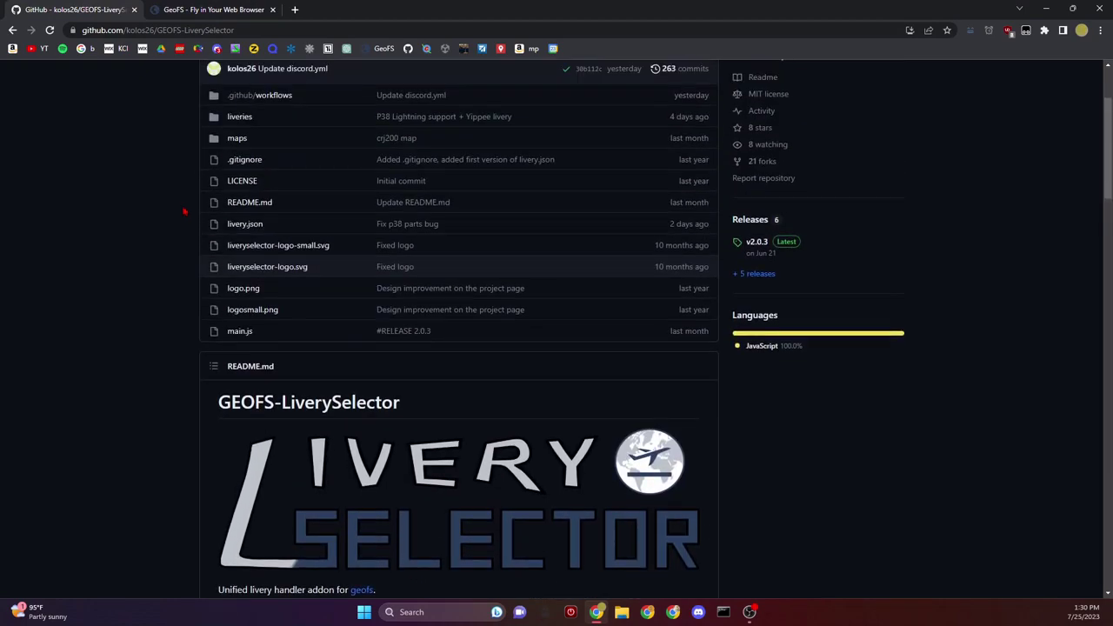
pyautogui.click(239, 331)
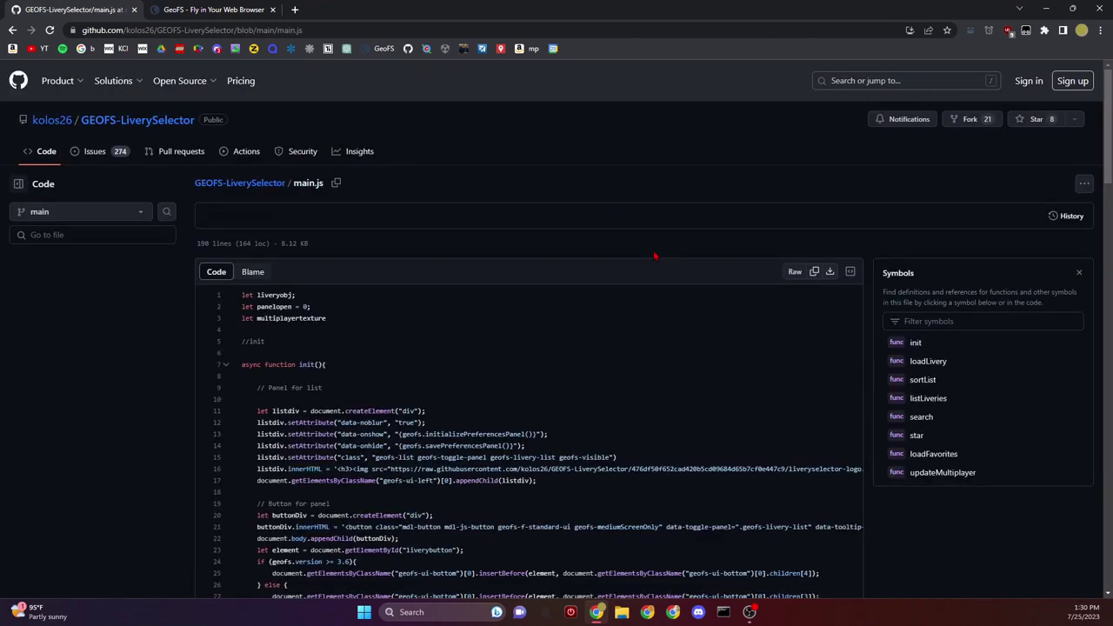
pyautogui.scroll(-1, 656, 256)
pyautogui.click(308, 333)
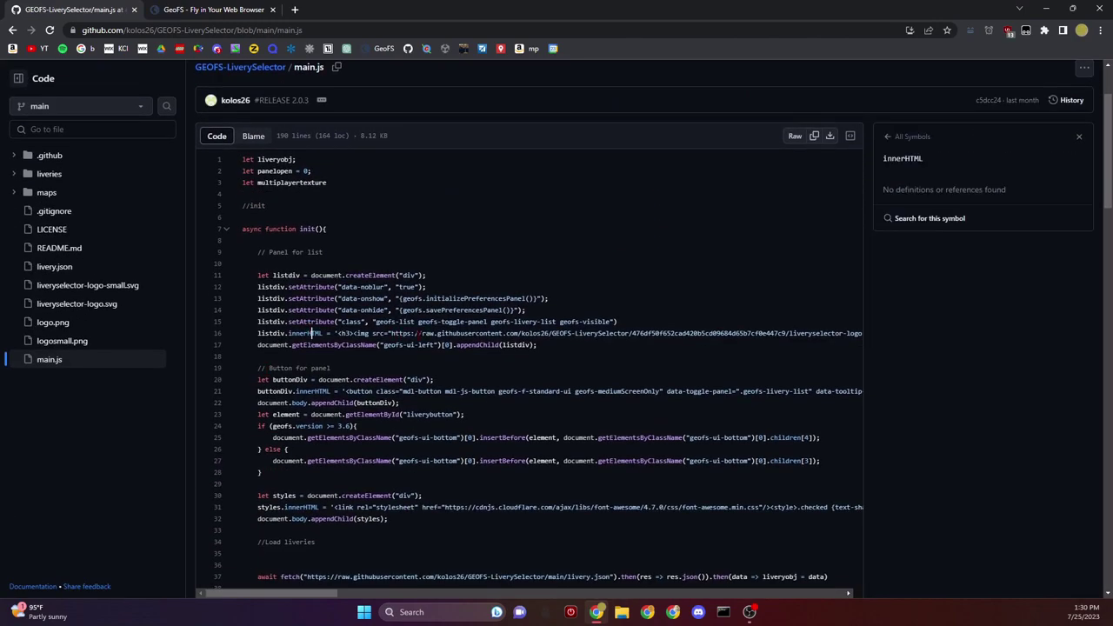
pyautogui.hotkey('ctrl', 'a')
pyautogui.scroll(1, 419, 336)
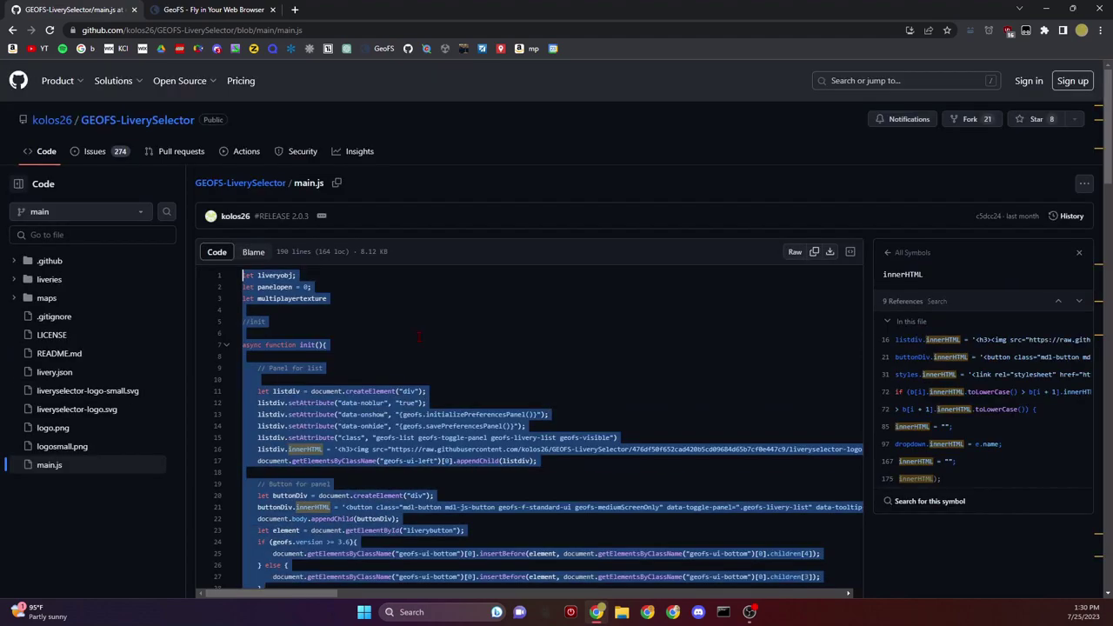
# - Run the copied main.js code in the GeoFS browser console, and close the developer tools
pyautogui.click(209, 10)
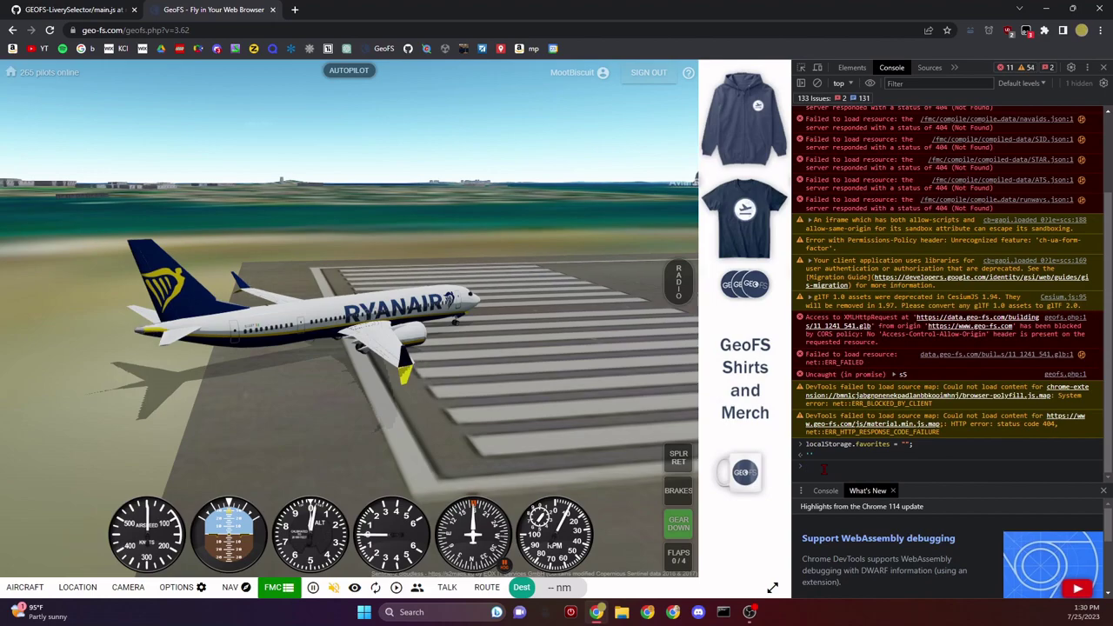
pyautogui.hotkey('ctrl', 'v')
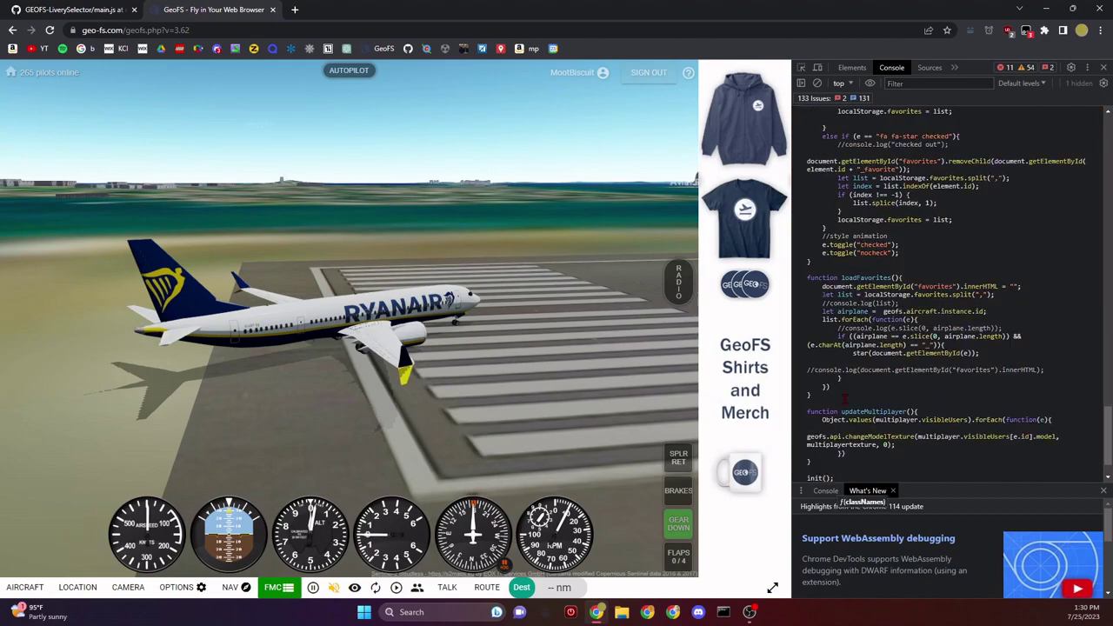
pyautogui.press('Return')
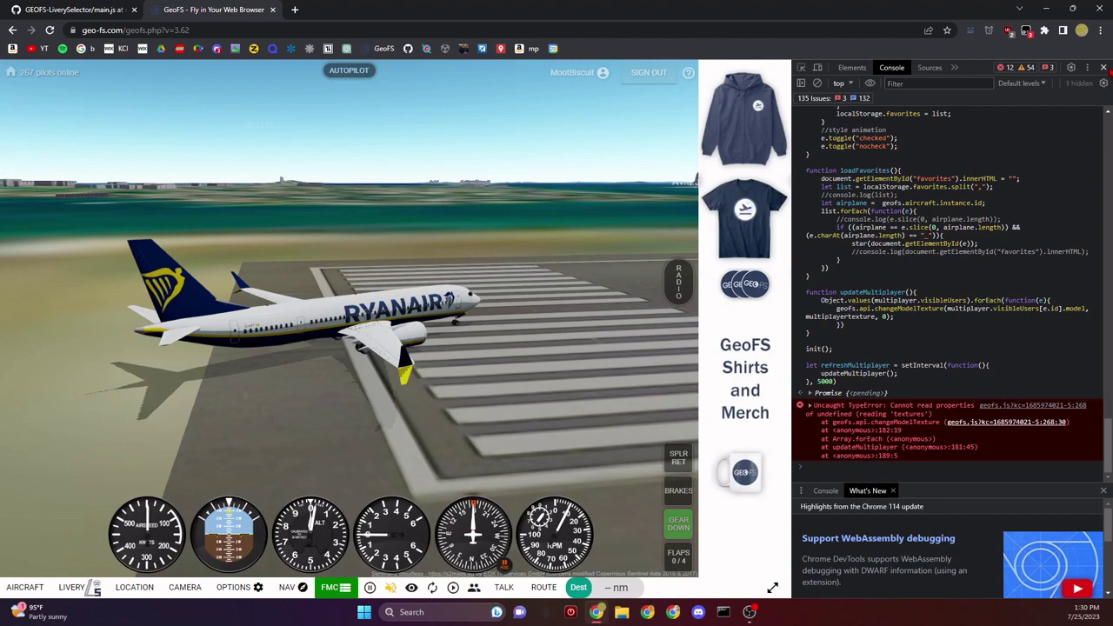
pyautogui.click(1103, 67)
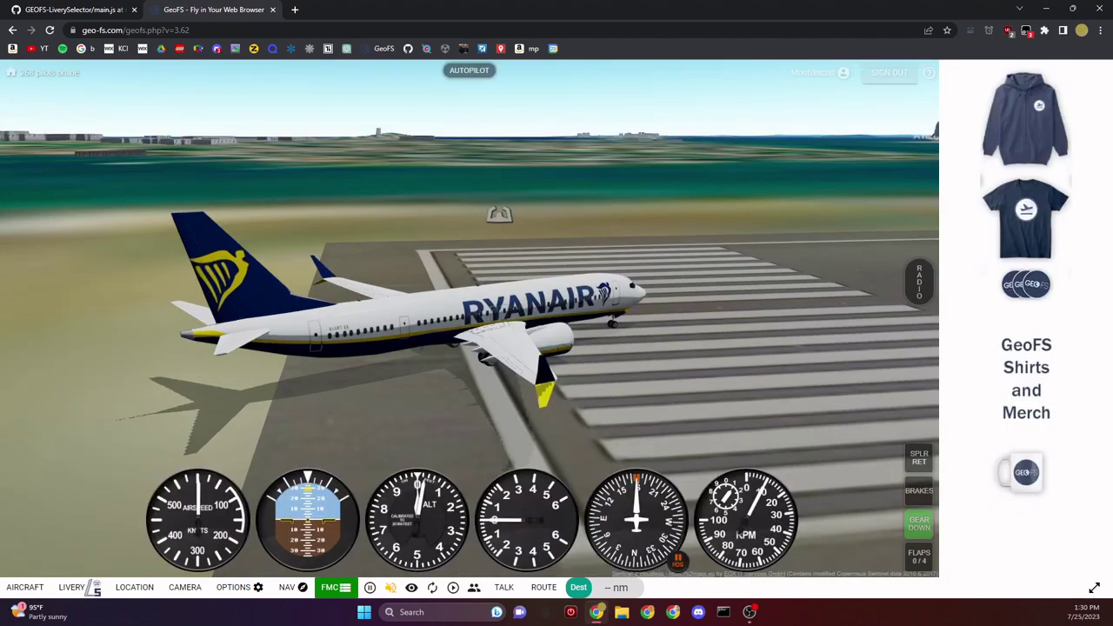
# - Return to the GEOFS-LiverySelector repository page and check the README's list of supported aircraft
pyautogui.click(66, 8)
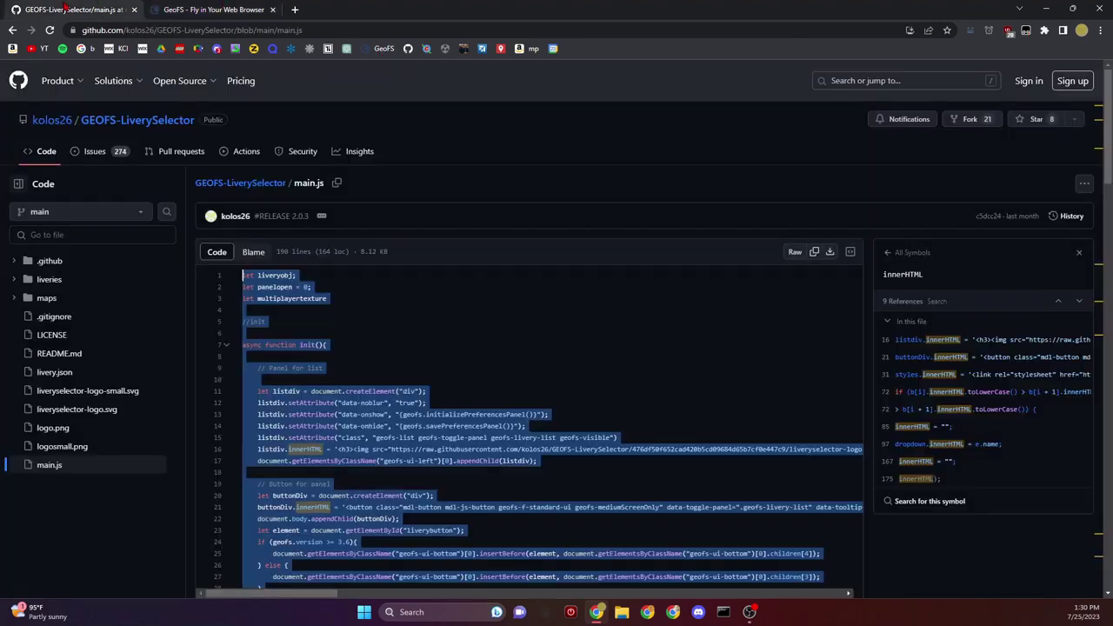
pyautogui.click(522, 296)
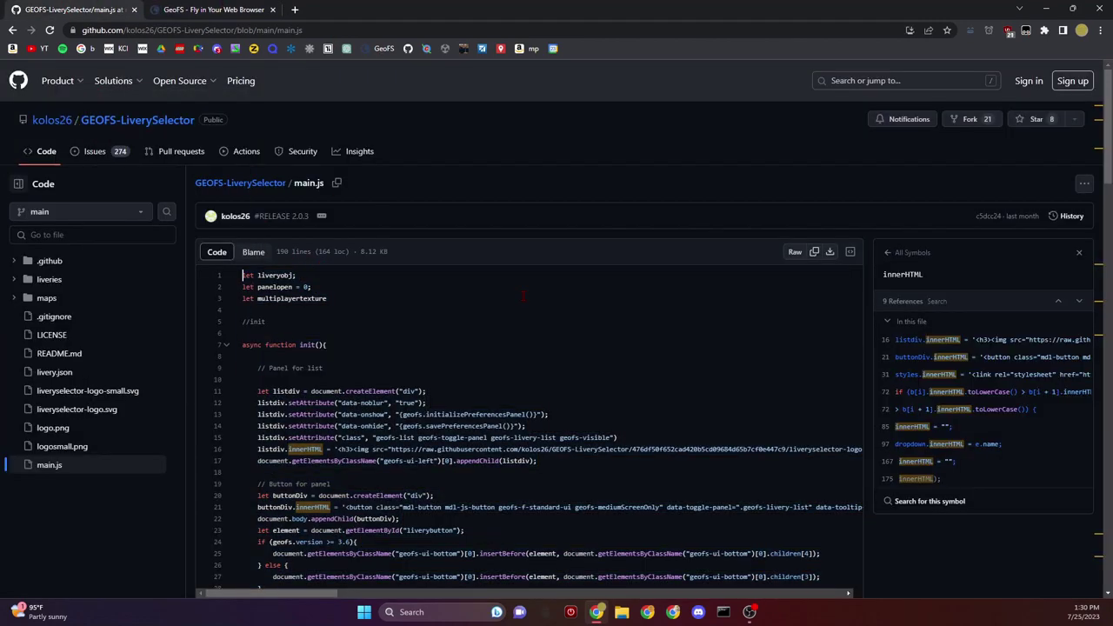
pyautogui.moveTo(54, 124)
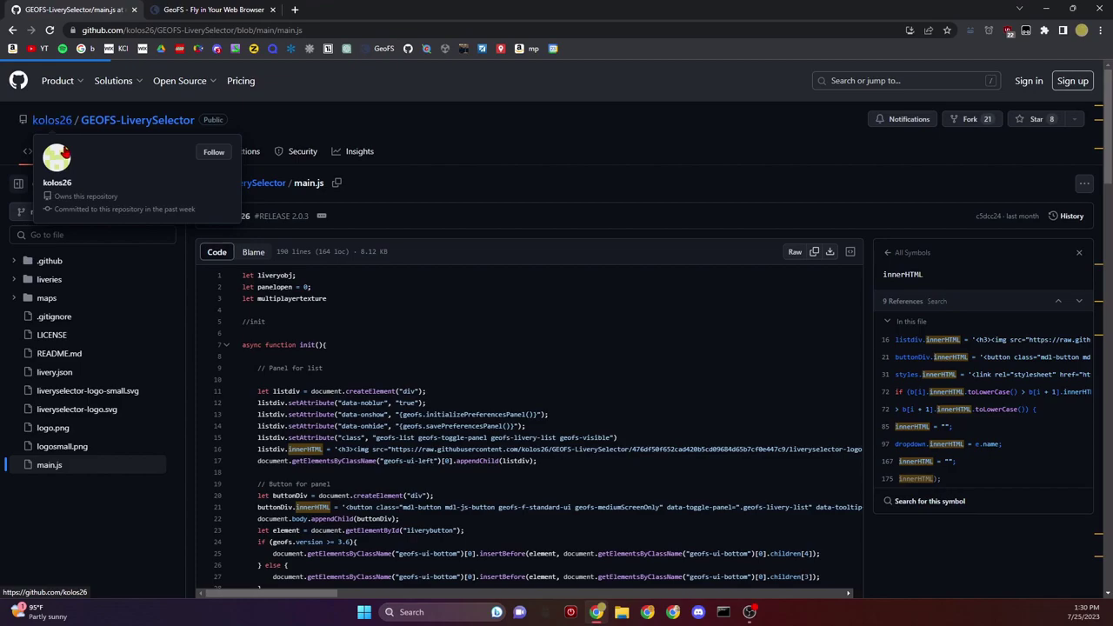
pyautogui.click(438, 184)
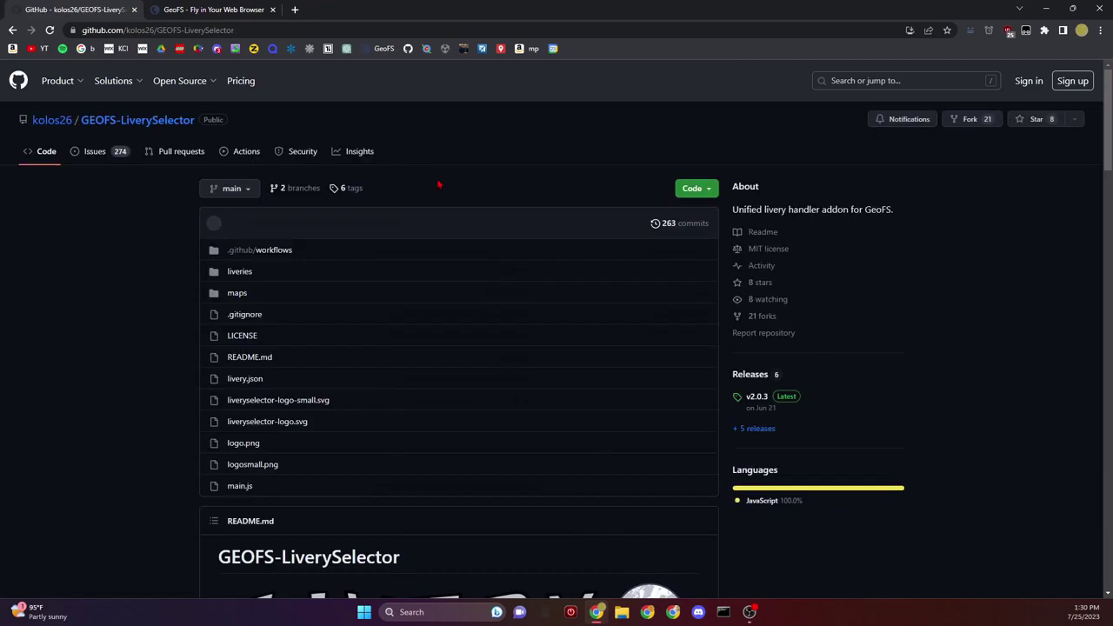
pyautogui.scroll(-15, 146, 279)
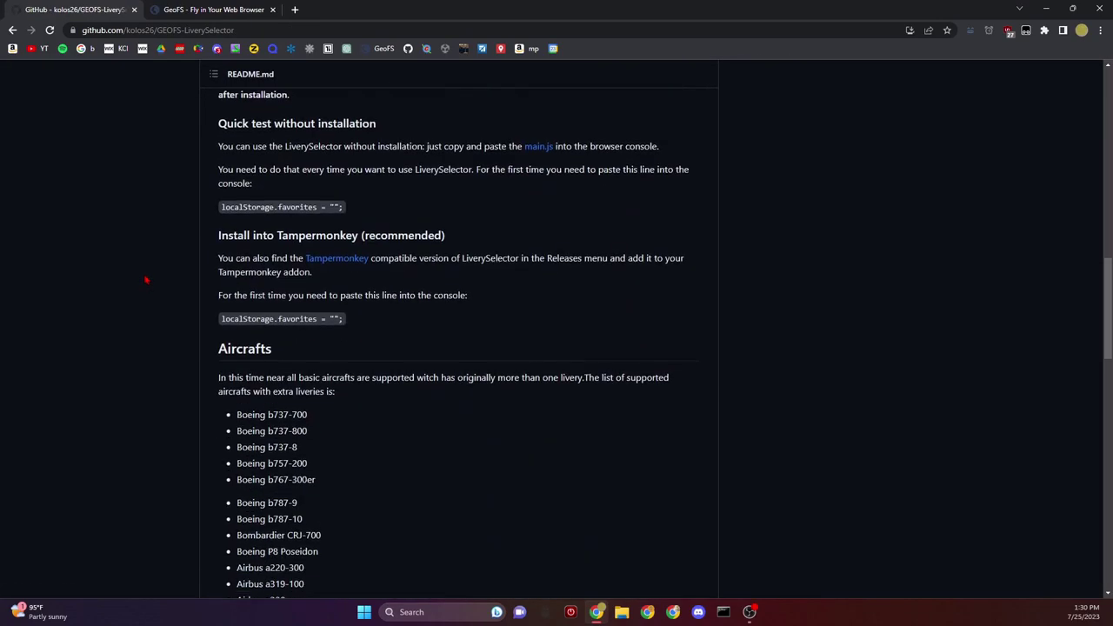
pyautogui.scroll(-3, 146, 279)
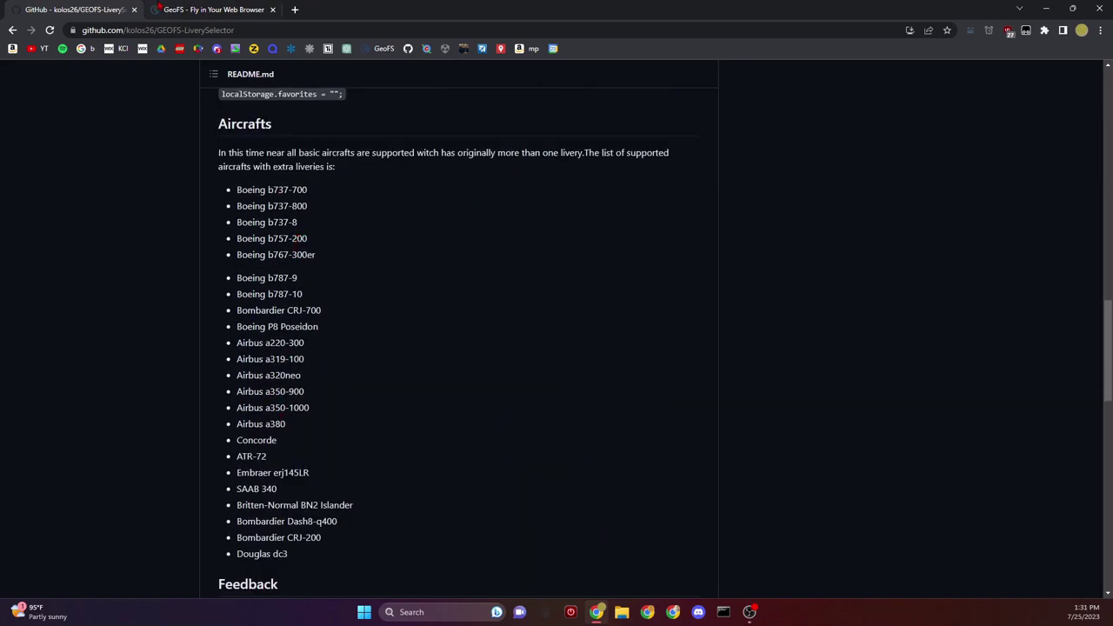
# - Load the Airbus A350 in GeoFS and switch the camera to a side view of the aircraft
pyautogui.hotkey('ctrl', 'Tab')
pyautogui.click(24, 586)
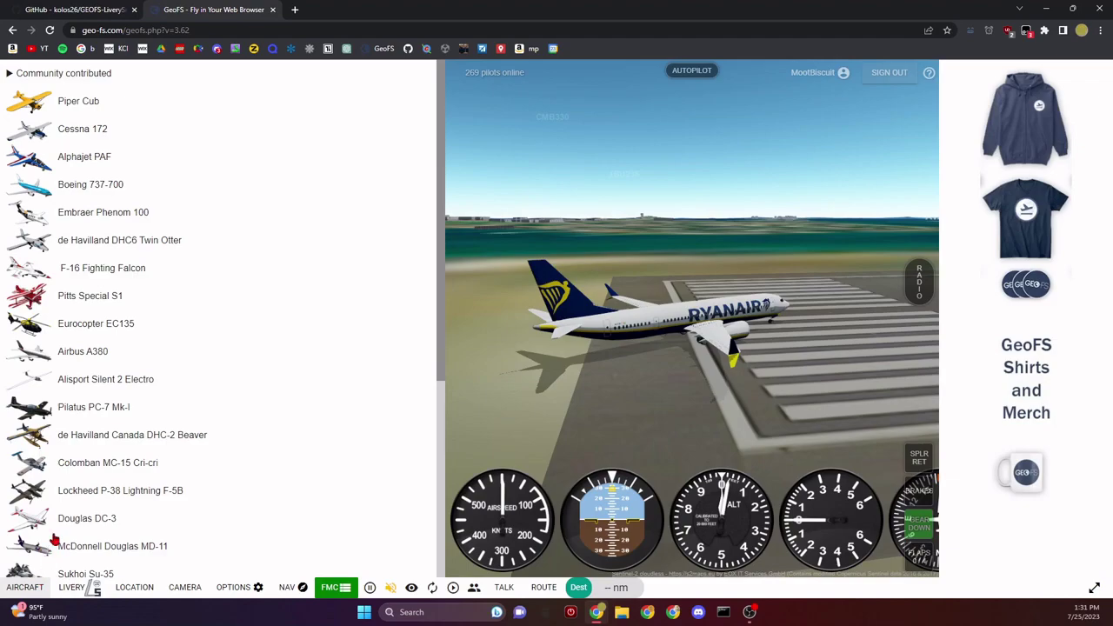
pyautogui.scroll(-2, 66, 266)
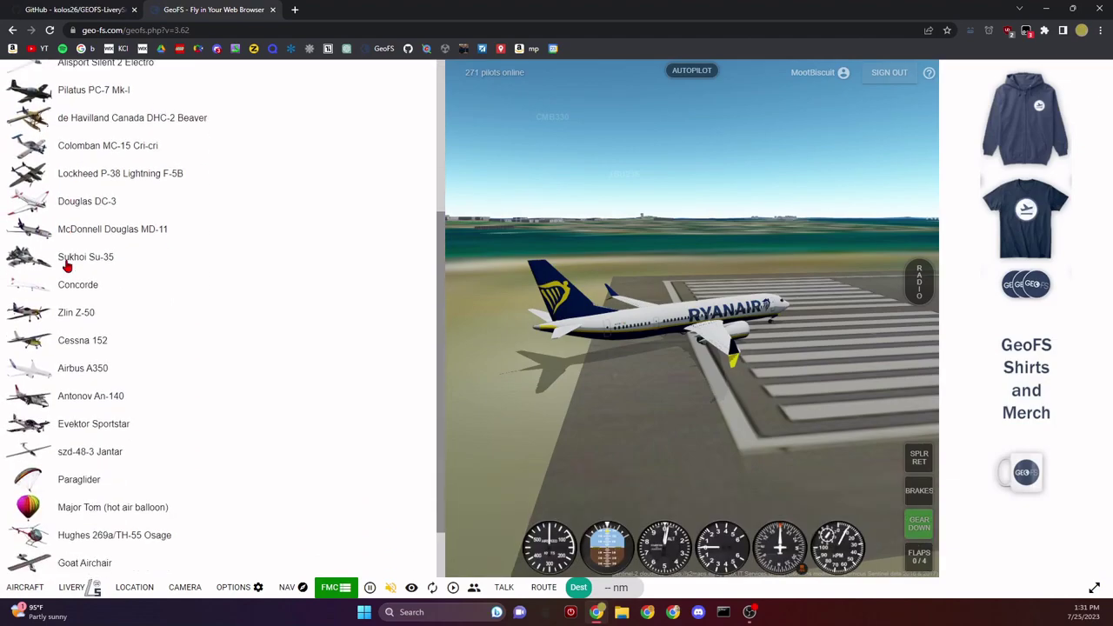
pyautogui.click(84, 369)
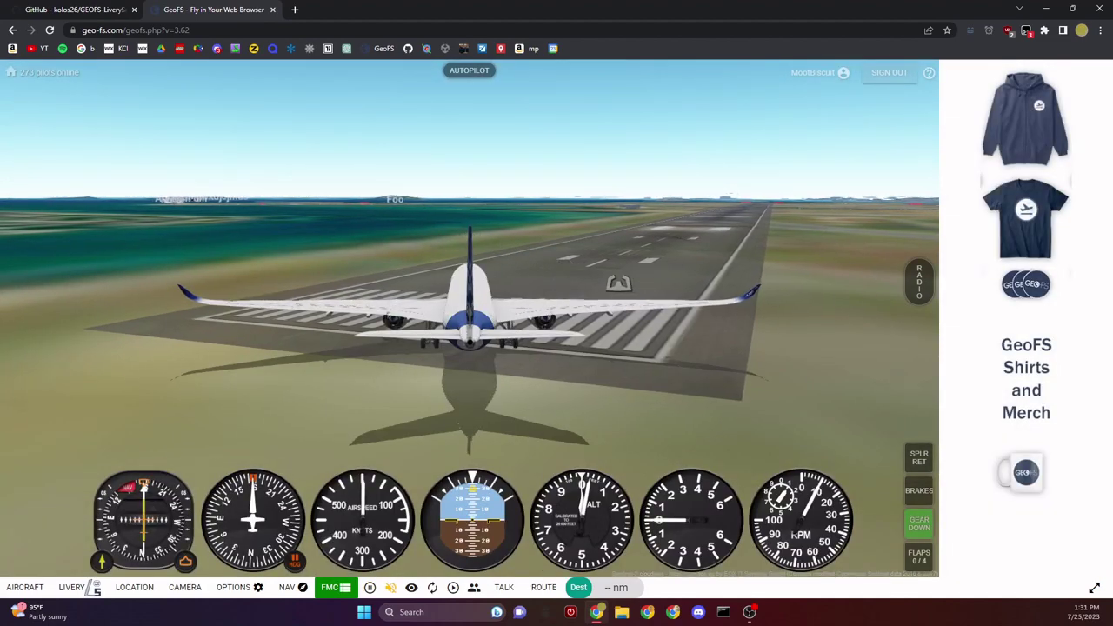
pyautogui.press('c')
pyautogui.press('c')
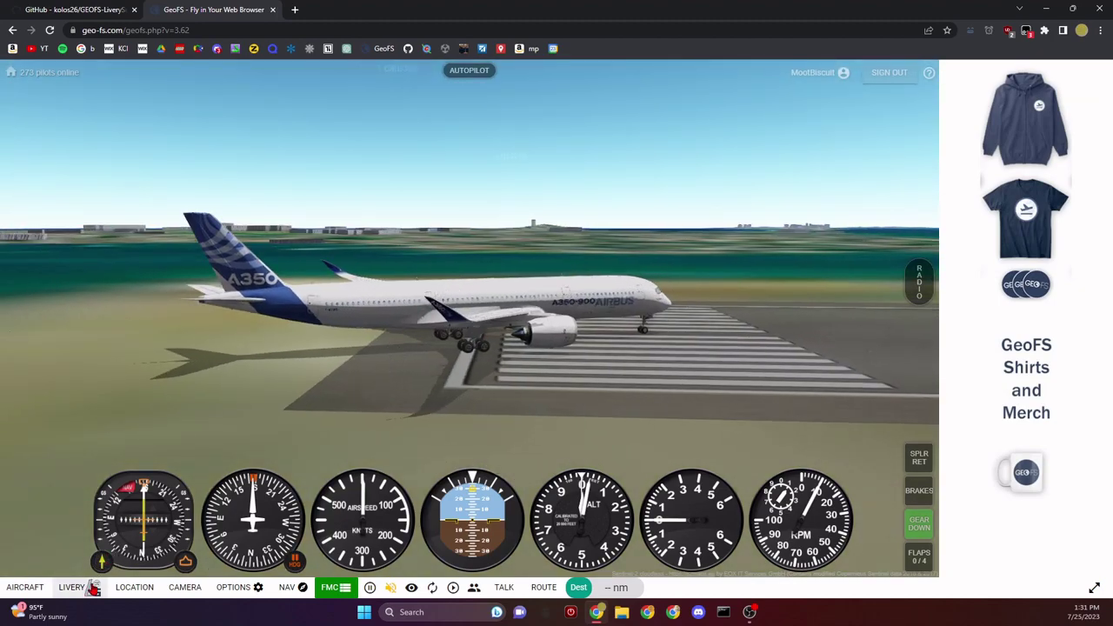
# - Open the LiverySelector list for the A350 and apply the Qatar Airways livery
pyautogui.click(87, 587)
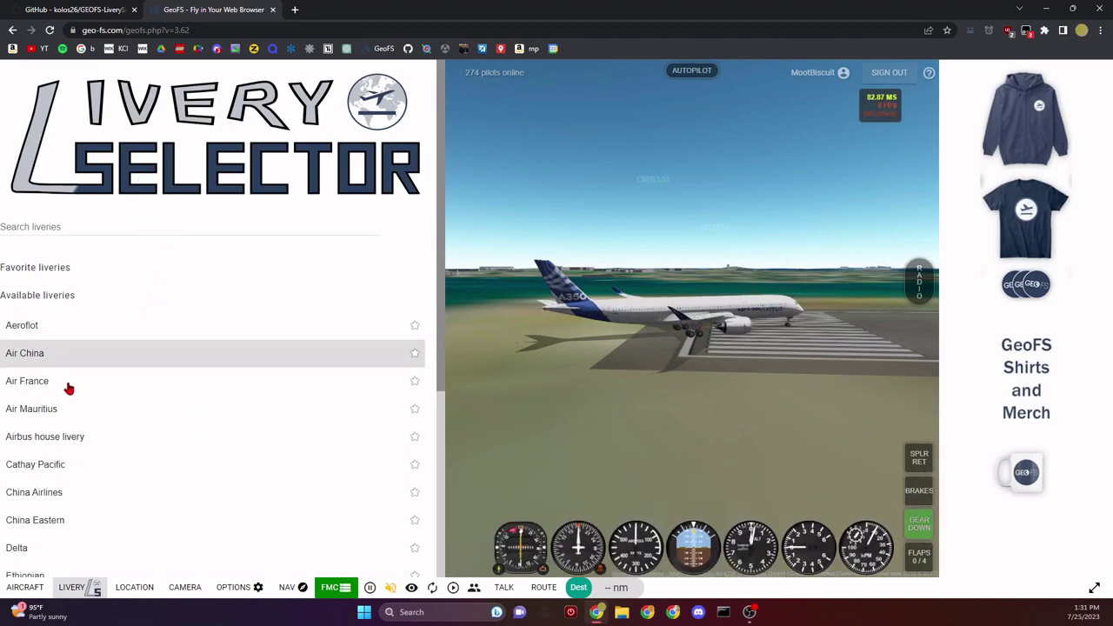
pyautogui.scroll(-3, 66, 419)
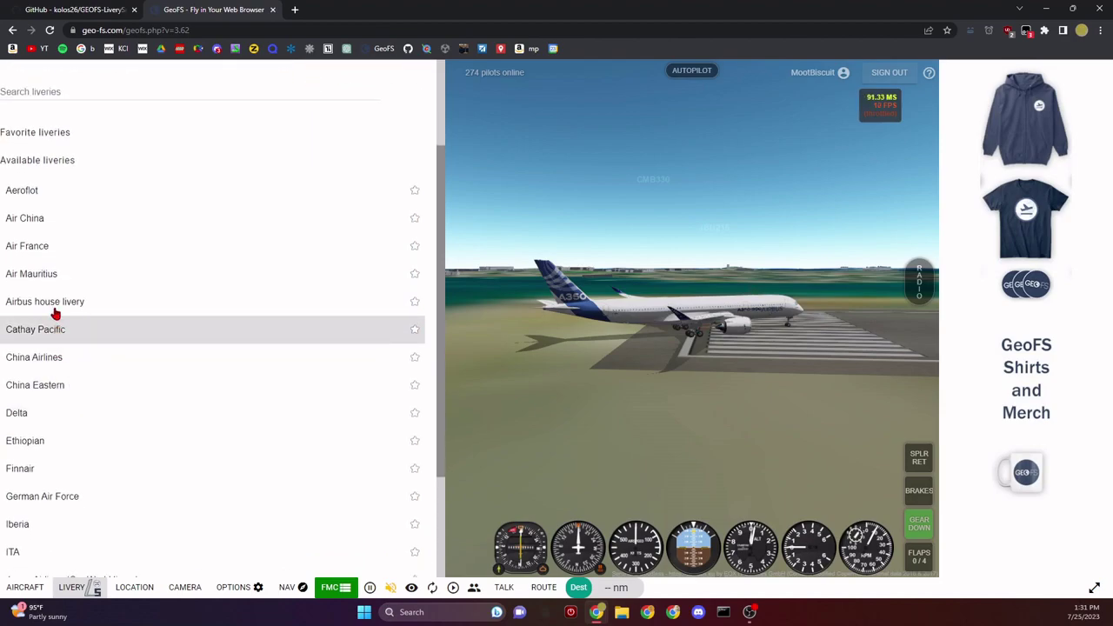
pyautogui.scroll(-3, 70, 373)
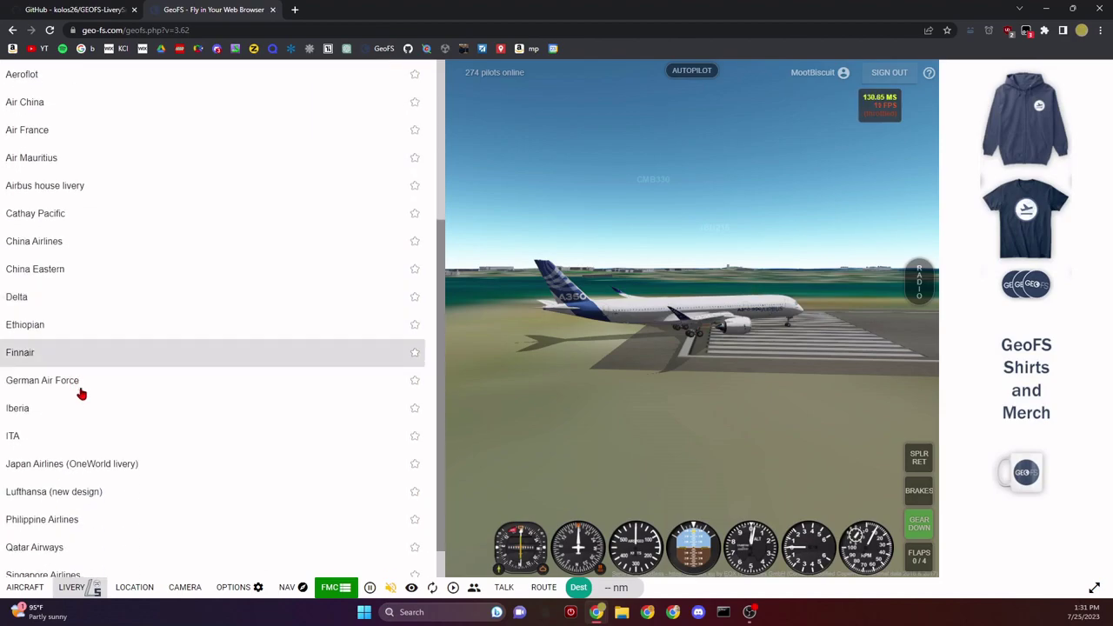
pyautogui.click(63, 549)
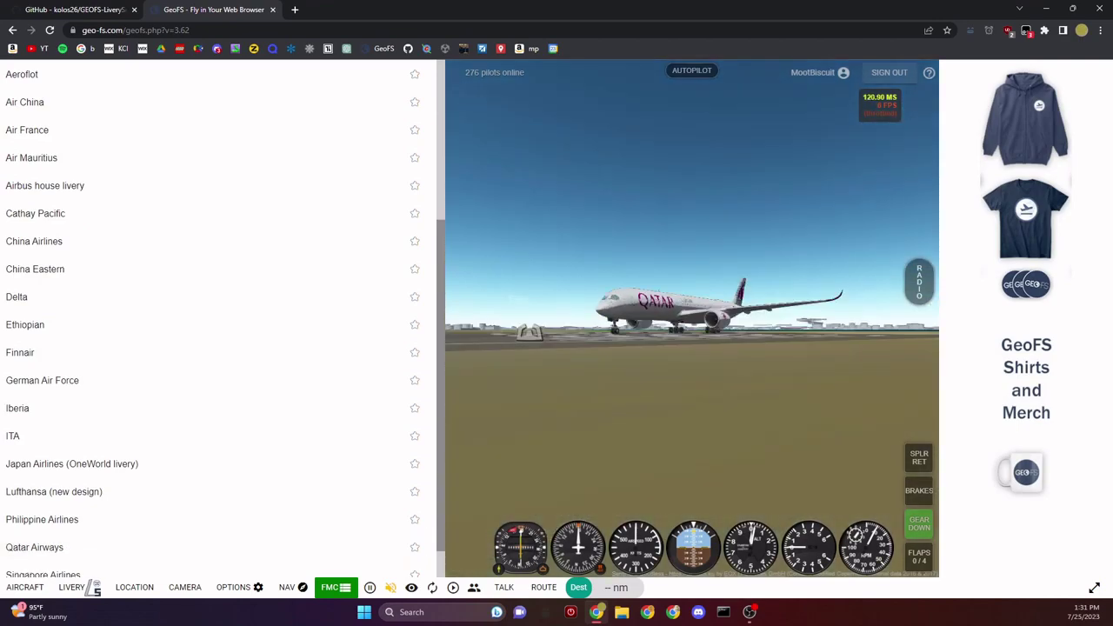
# - Apply the German Air Force livery to the A350 and inspect the aircraft up close
pyautogui.scroll(-1, 84, 416)
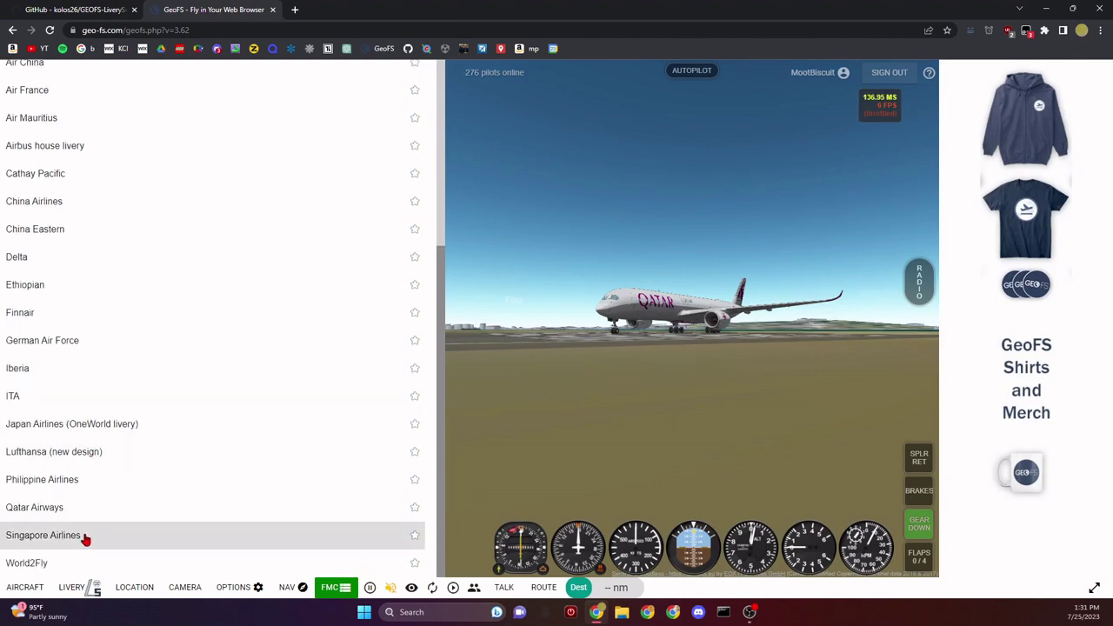
pyautogui.scroll(4, 99, 472)
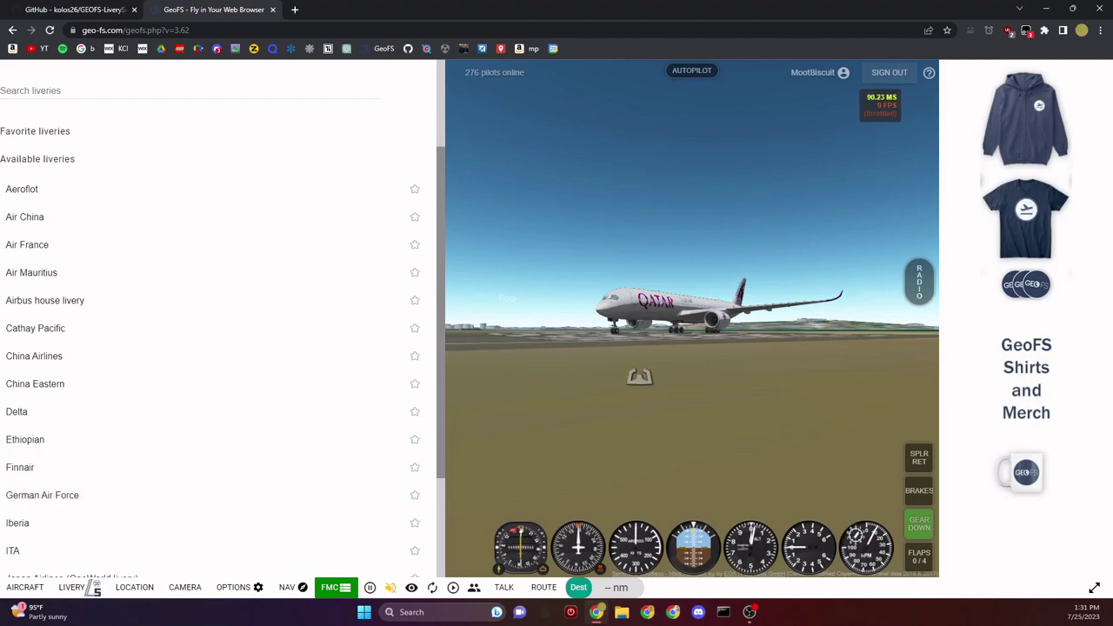
pyautogui.moveTo(643, 340); pyautogui.dragTo(610, 318)
pyautogui.scroll(5, 610, 318)
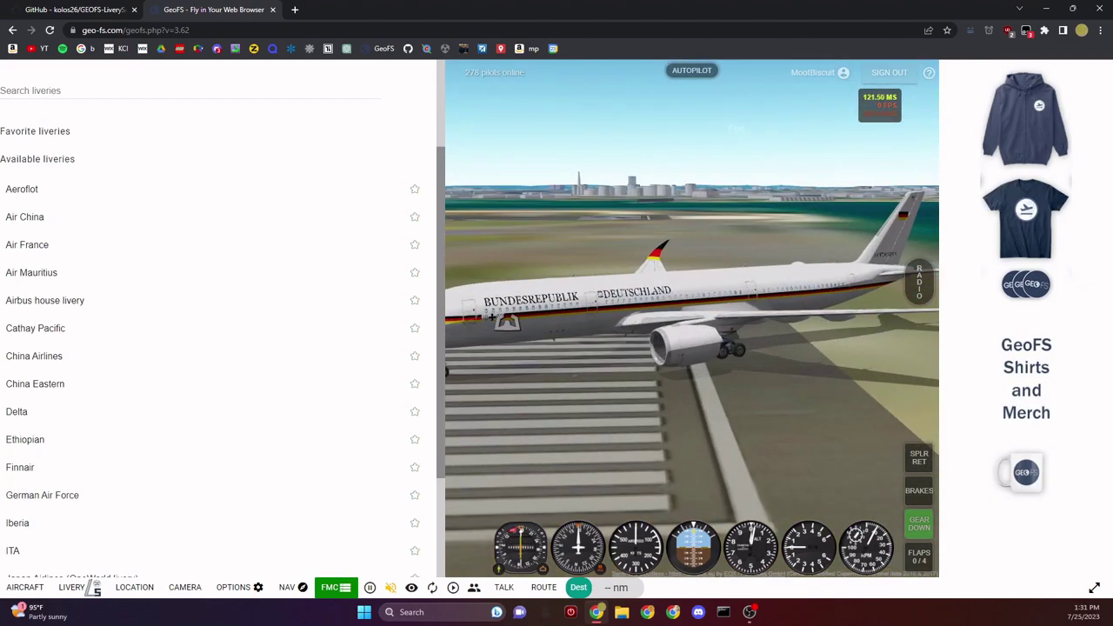
pyautogui.scroll(-5, 491, 318)
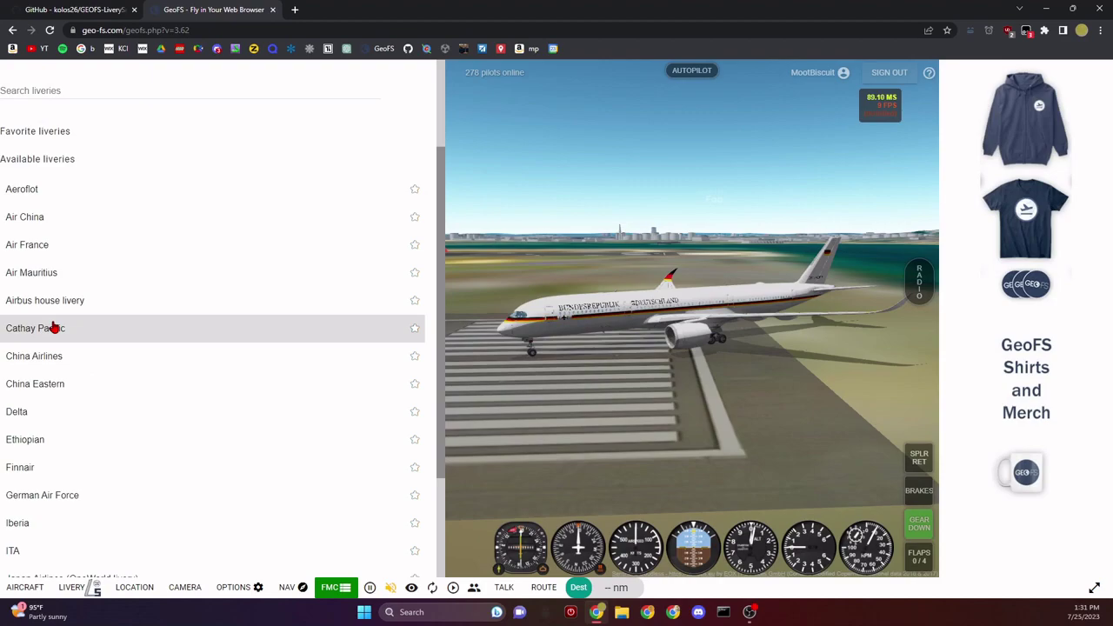
# - Apply the Cathay Pacific livery to the A350 and view the aircraft from several sides
pyautogui.click(261, 328)
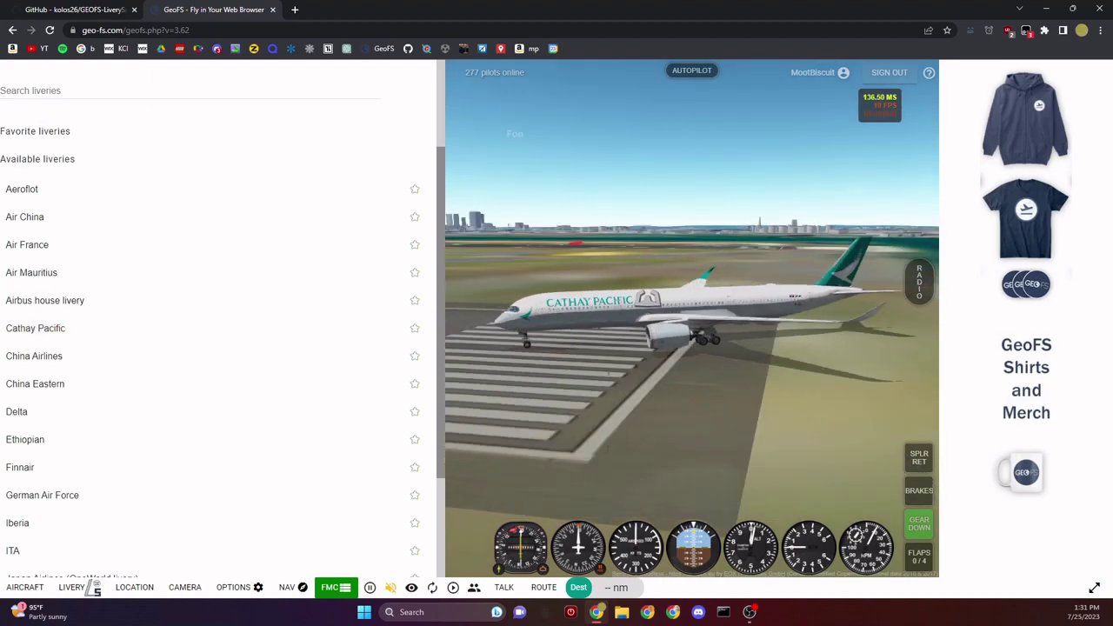
pyautogui.scroll(-1, 139, 339)
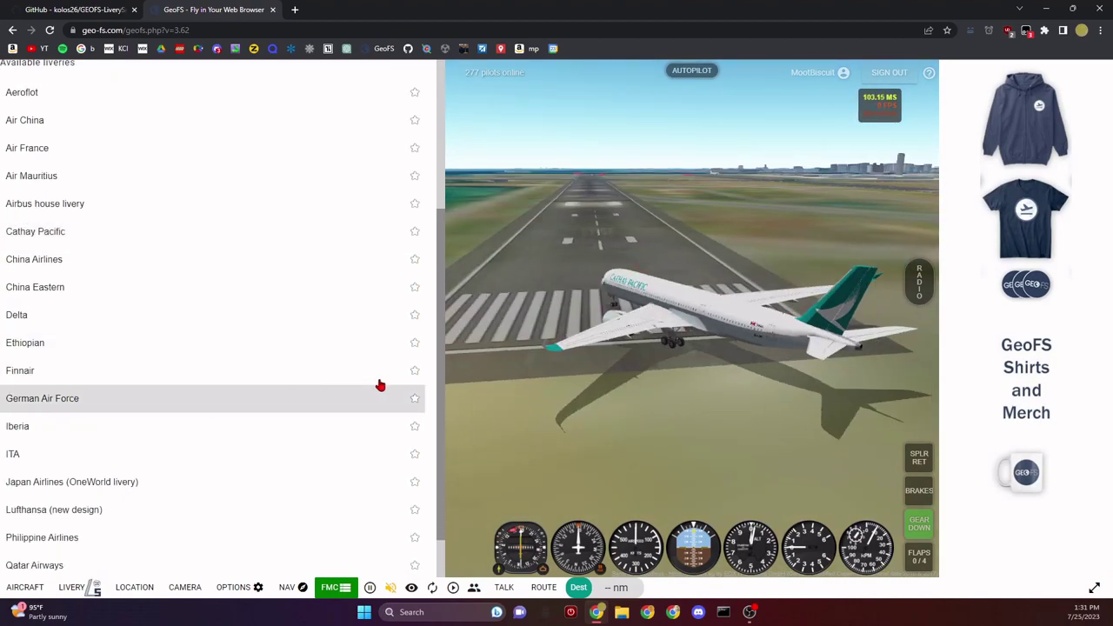
# - Apply the Singapore Airlines livery to the A350 and mark it as a favorite
pyautogui.scroll(-1, 261, 426)
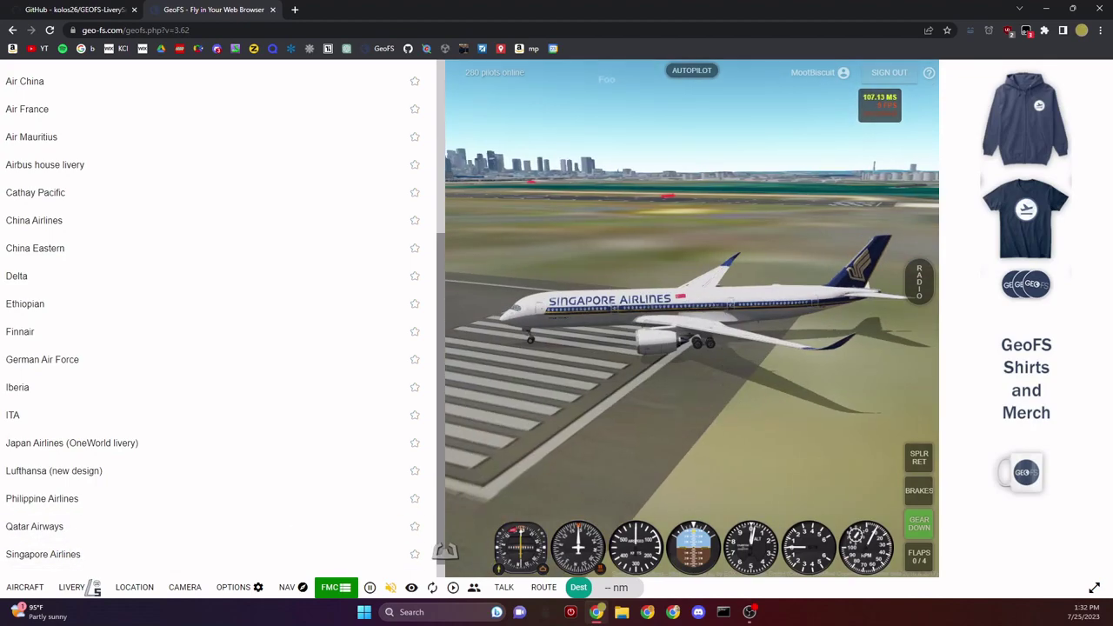
pyautogui.click(415, 554)
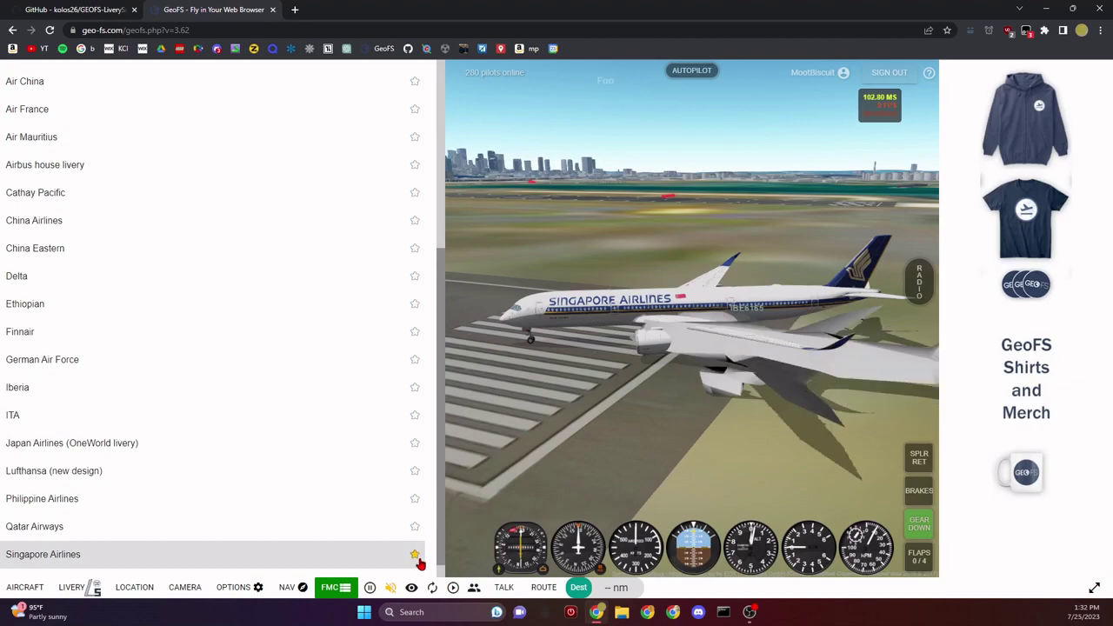
pyautogui.scroll(4, 218, 496)
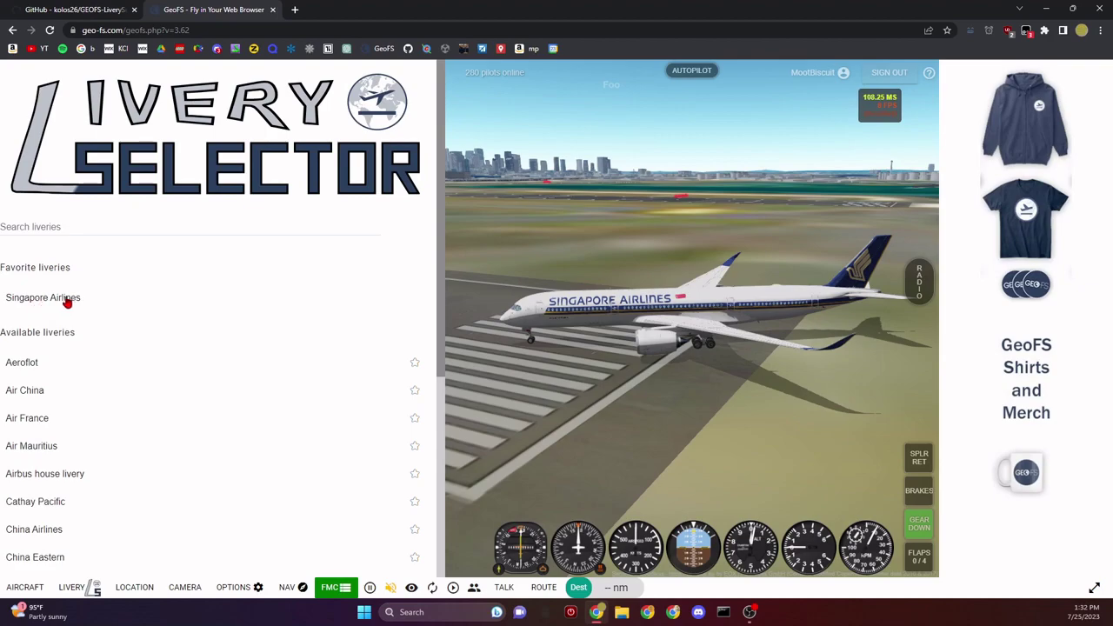
pyautogui.click(78, 588)
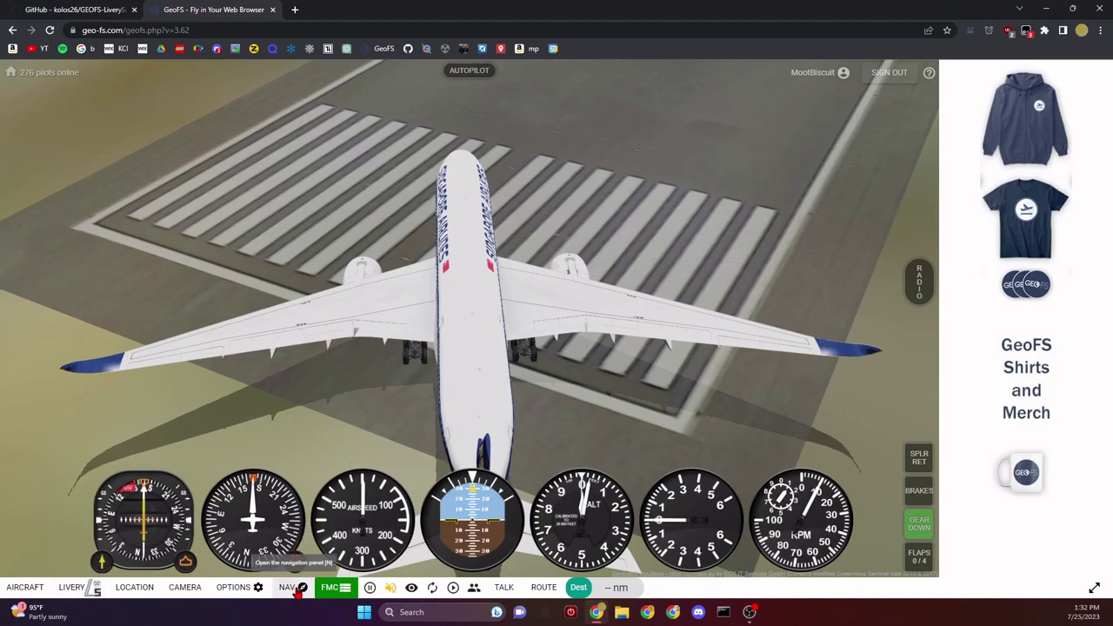
# - Open the navigation map beside the aircraft view
pyautogui.click(289, 588)
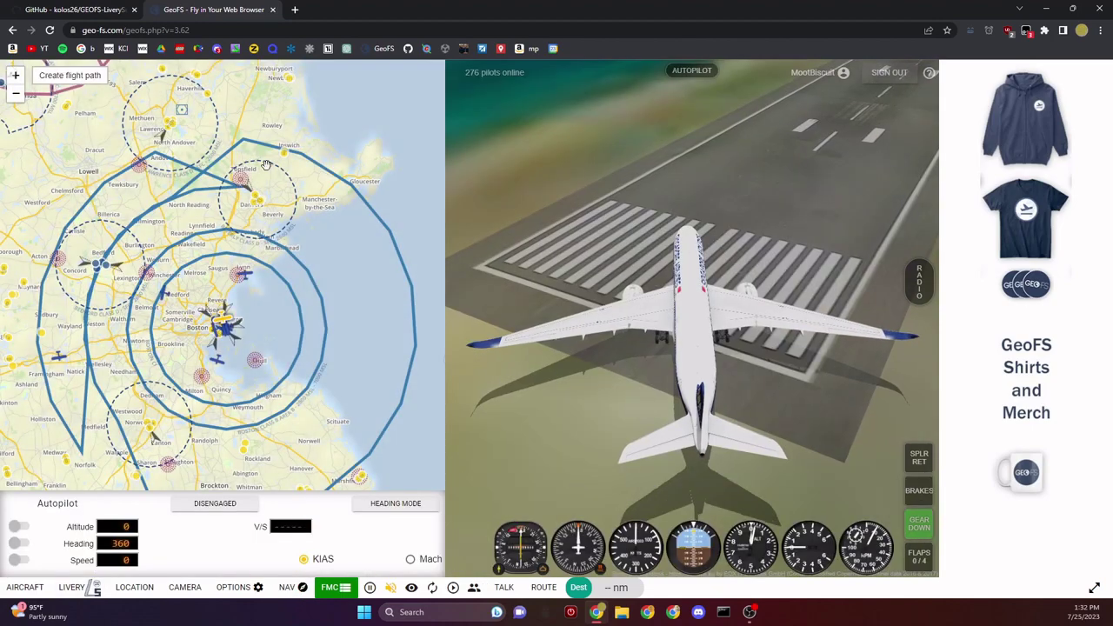